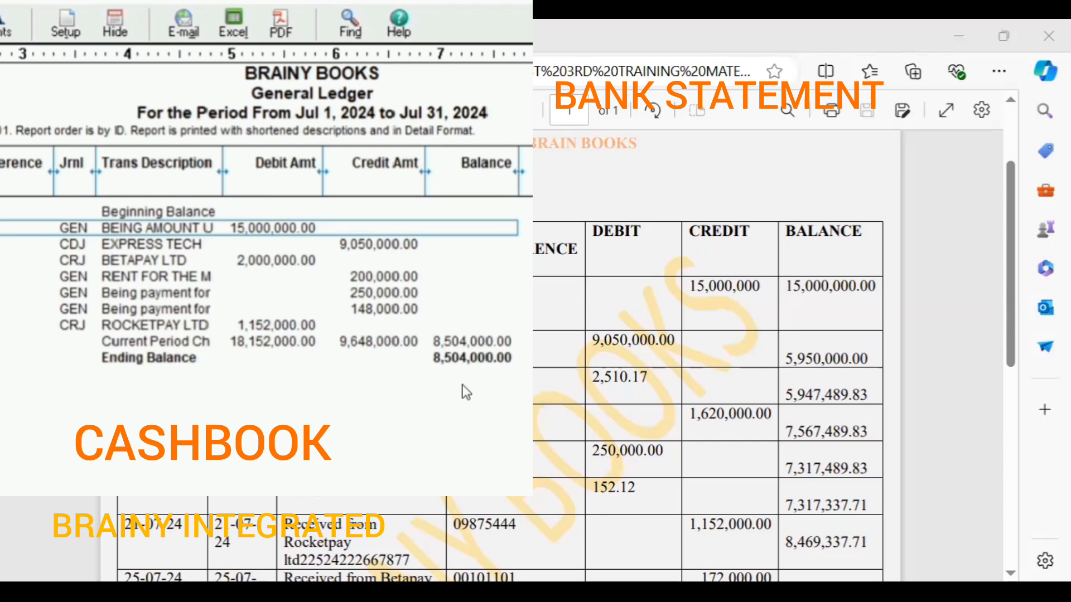
Compare the bank statement's debit, credit and balance entries with the cashbook's general ledger for July 2024
scroll(713, 357, "down", 3)
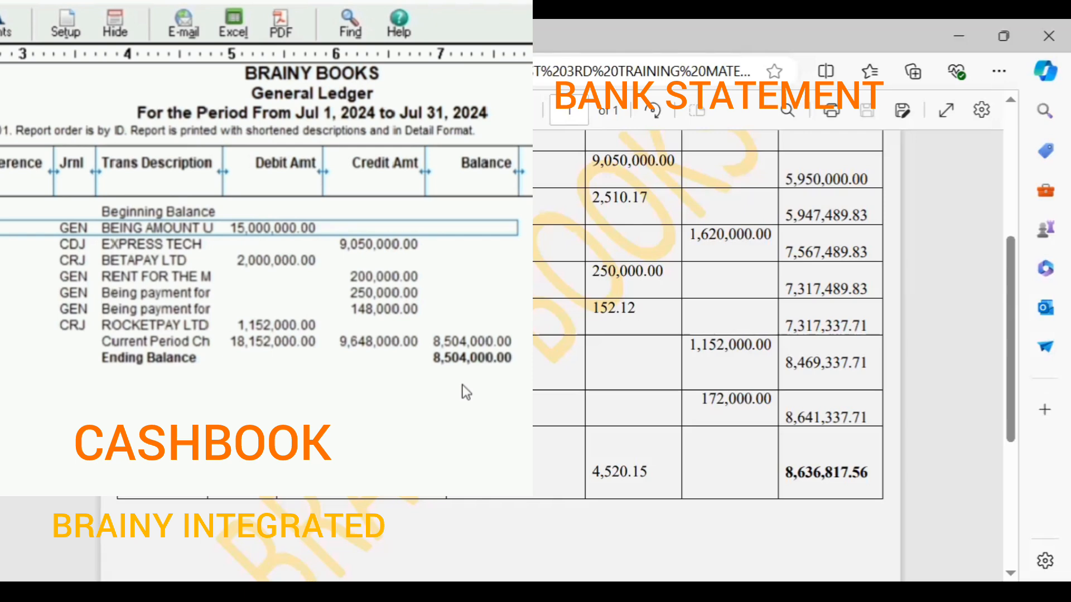
scroll(708, 312, "down", 2)
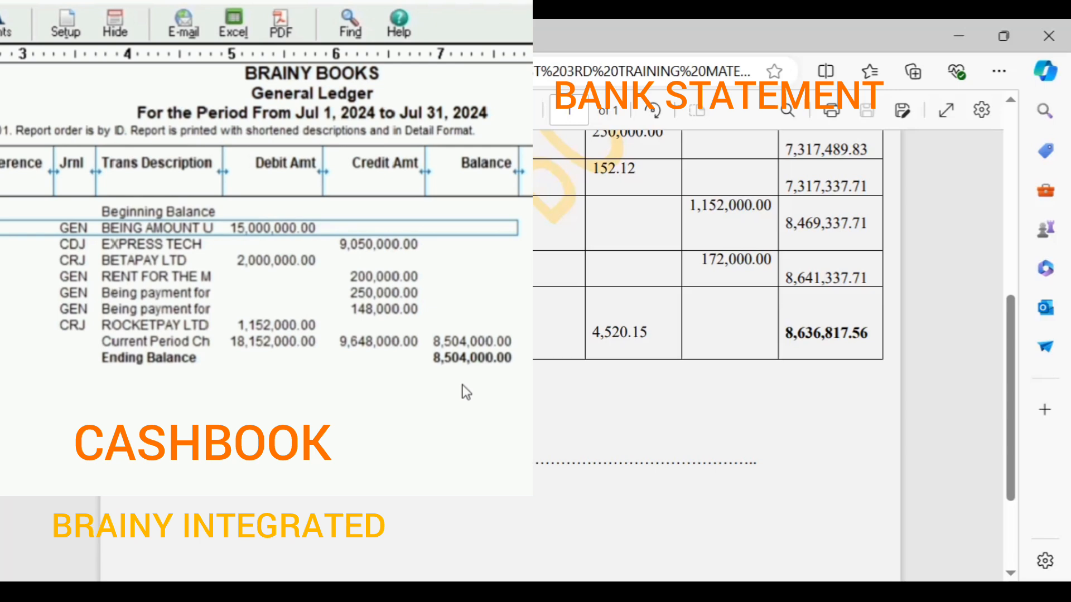
scroll(463, 386, "up", 2)
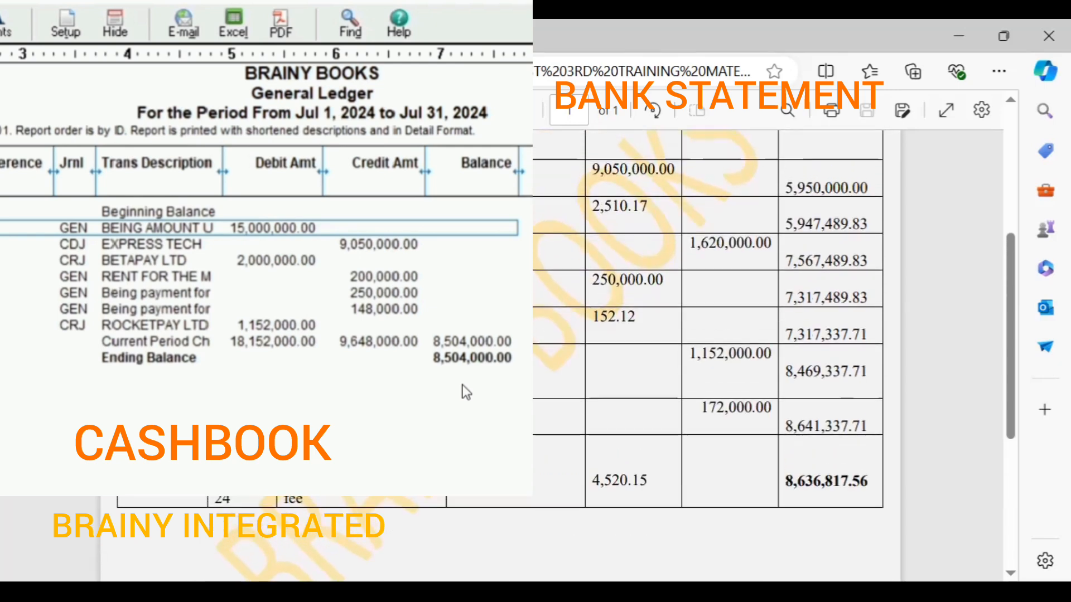
scroll(462, 385, "down", 4)
scroll(465, 392, "up", 3)
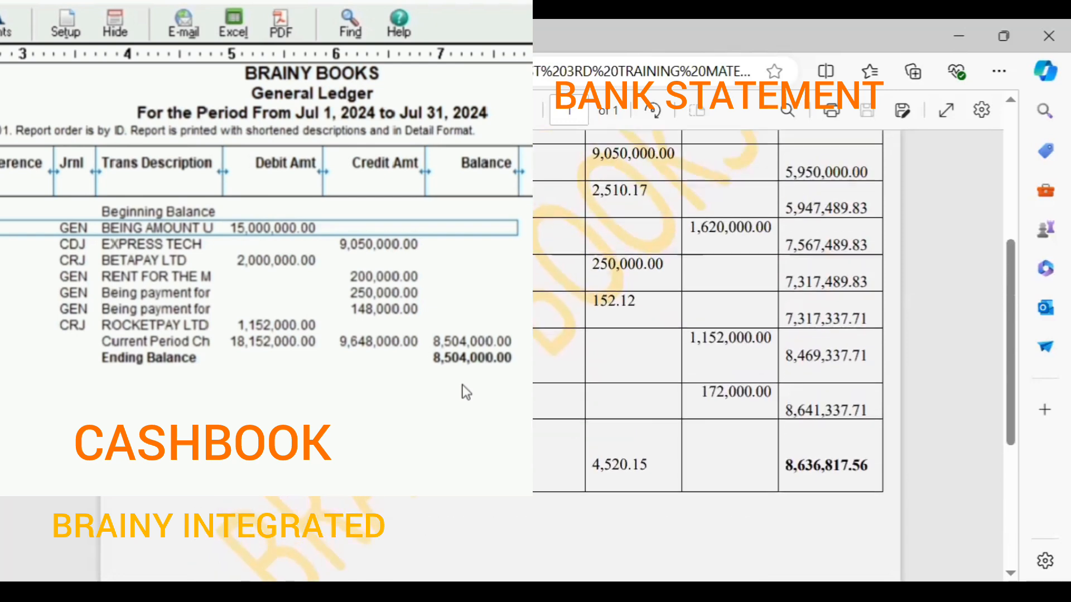
scroll(466, 392, "down", 2)
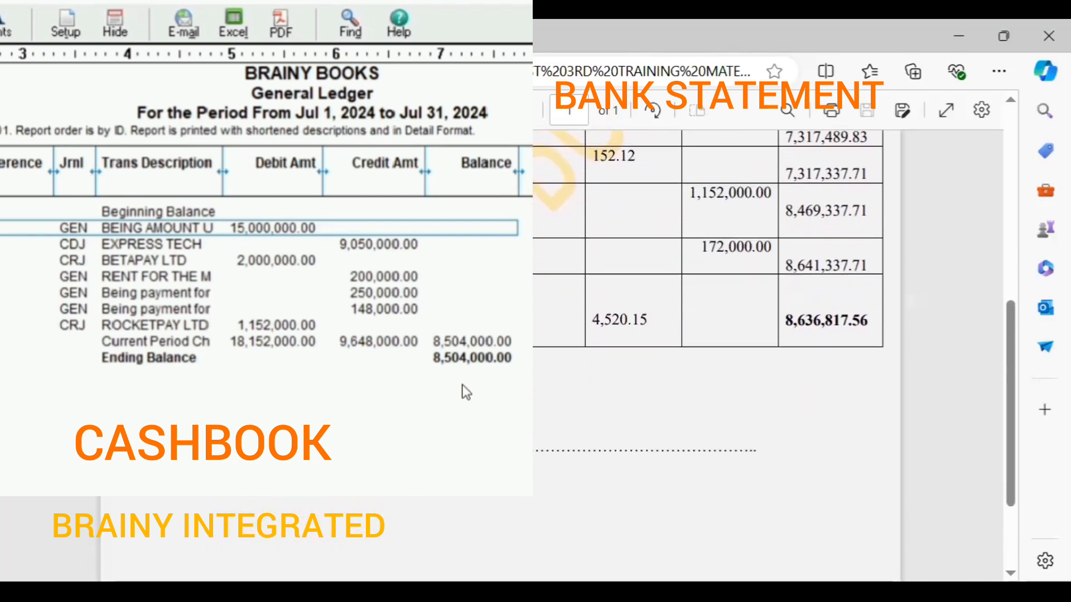
scroll(466, 392, "up", 2)
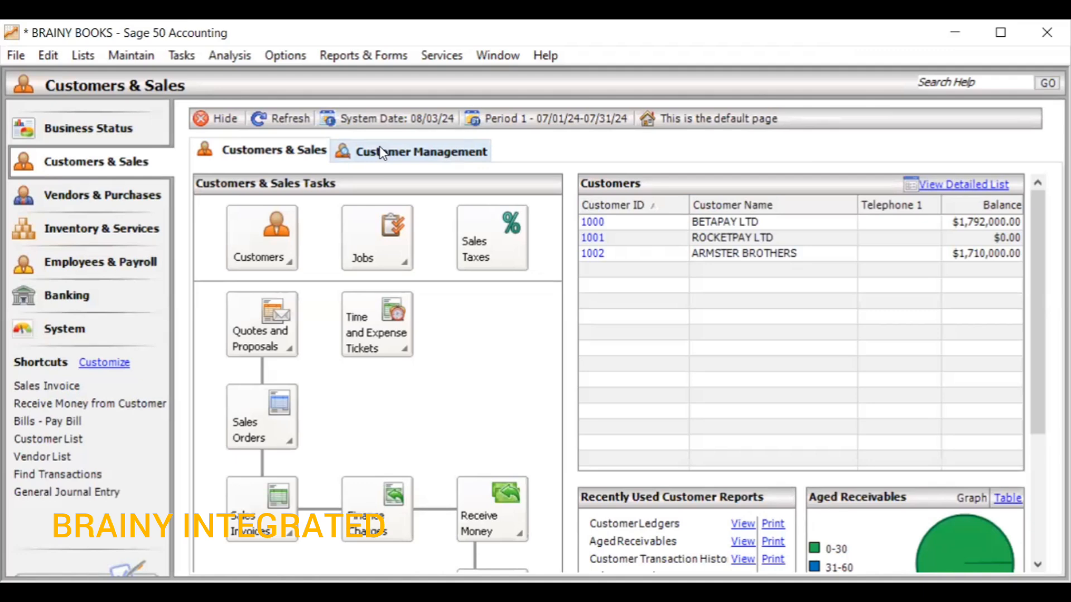
Switch to Sage 50 Accounting, open a new customer receipt and select BETAPAY LTD to list its unpaid invoices
left_click(180, 56)
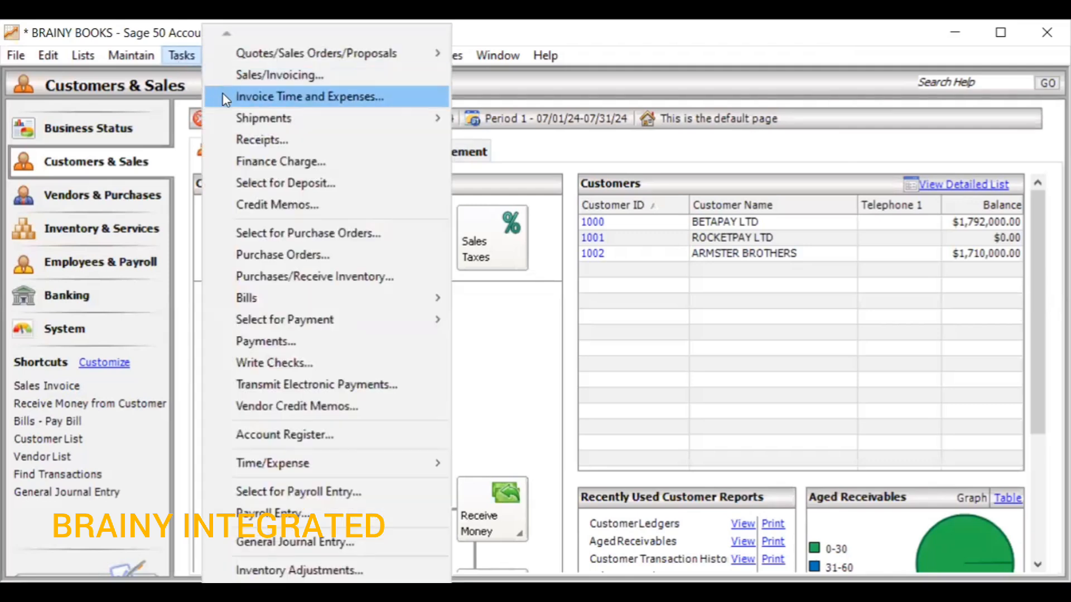
left_click(249, 142)
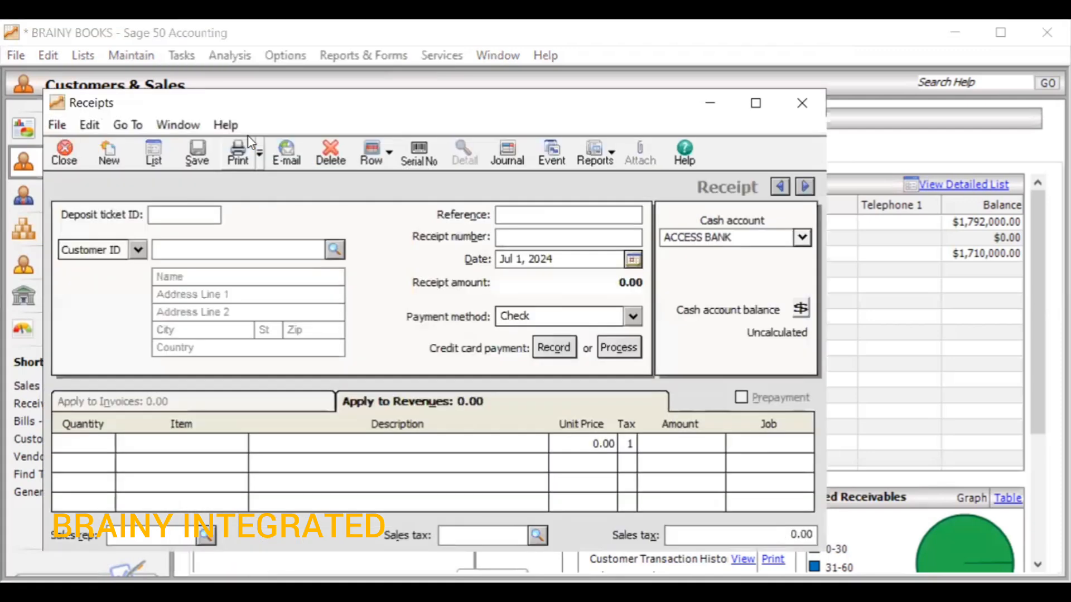
left_click(333, 251)
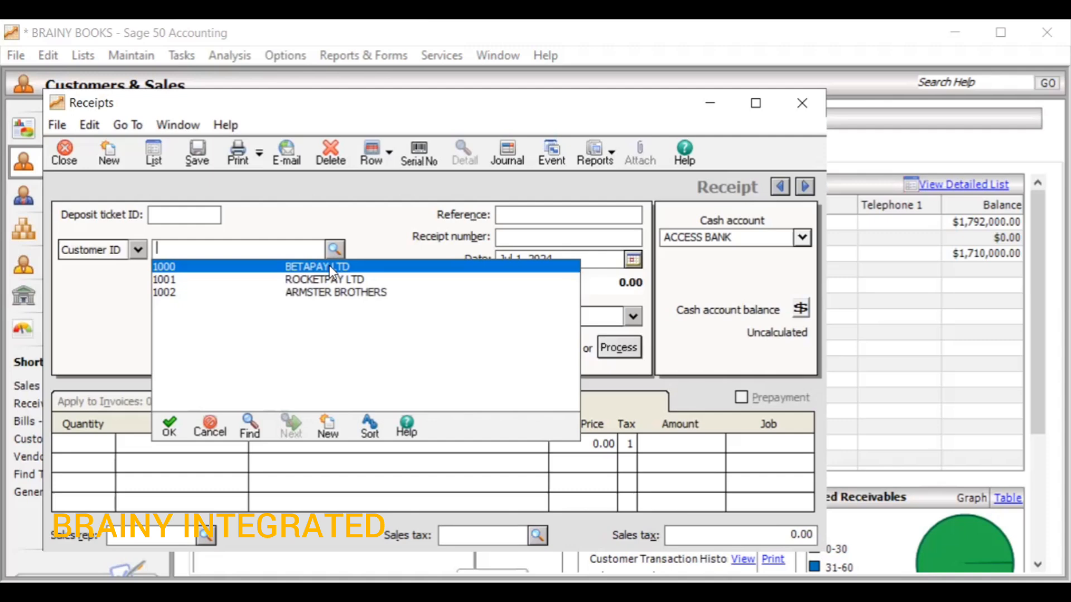
double_click(331, 269)
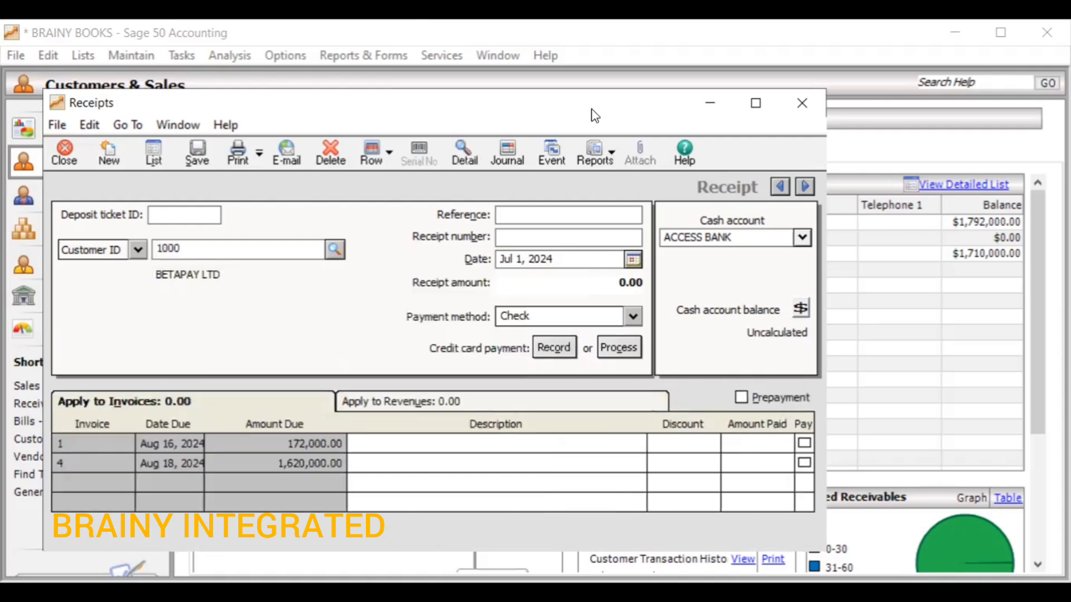
left_click_drag(585, 116, 526, 99)
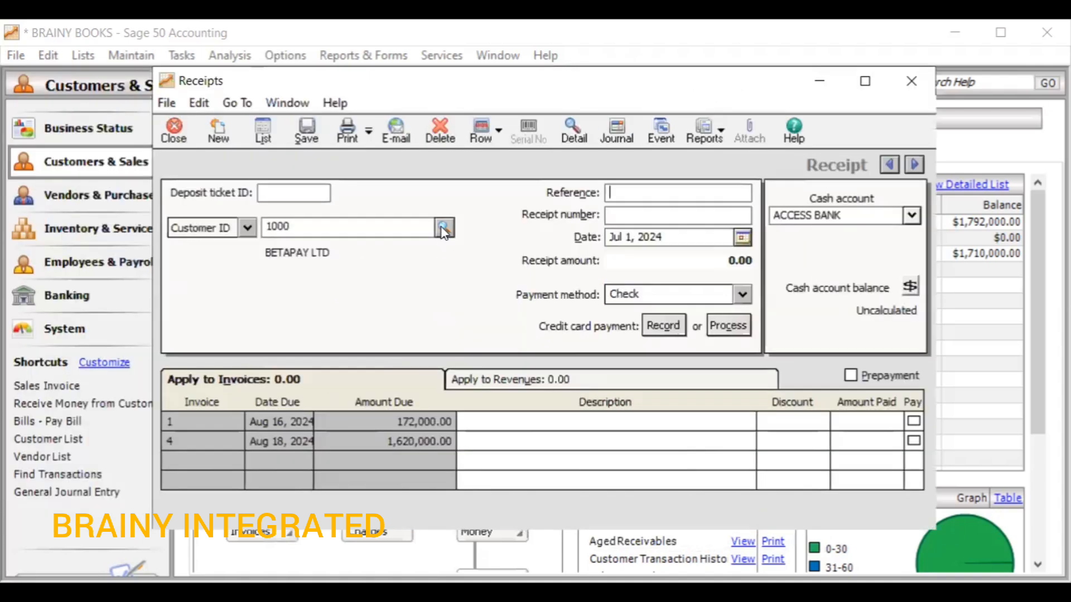
Check the open invoices of ROCKETPAY LTD and of ARMSTER BROTHERS in the receipt form
left_click(444, 226)
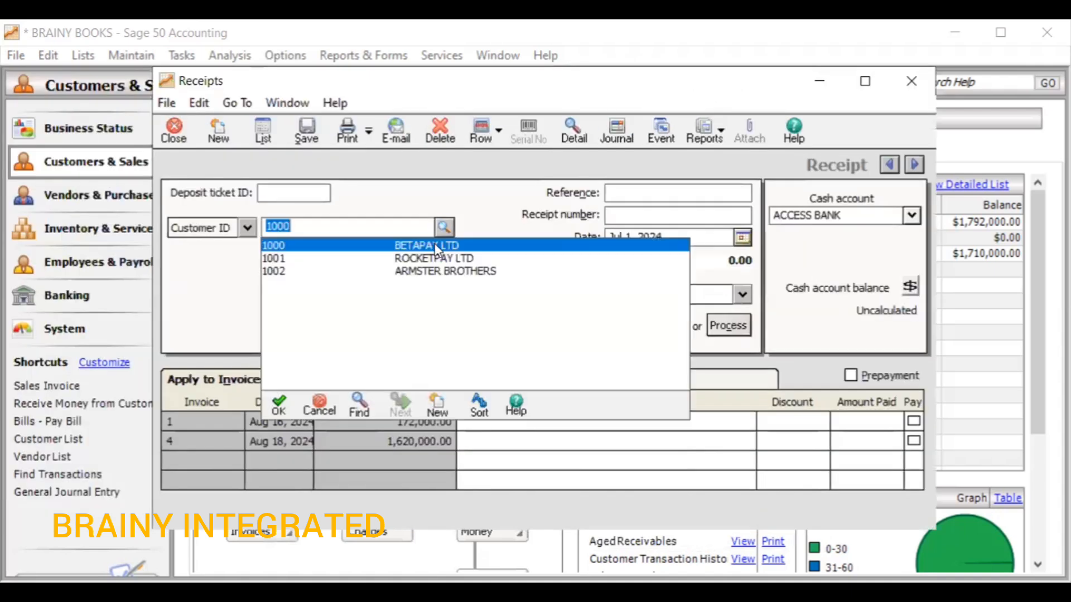
double_click(436, 259)
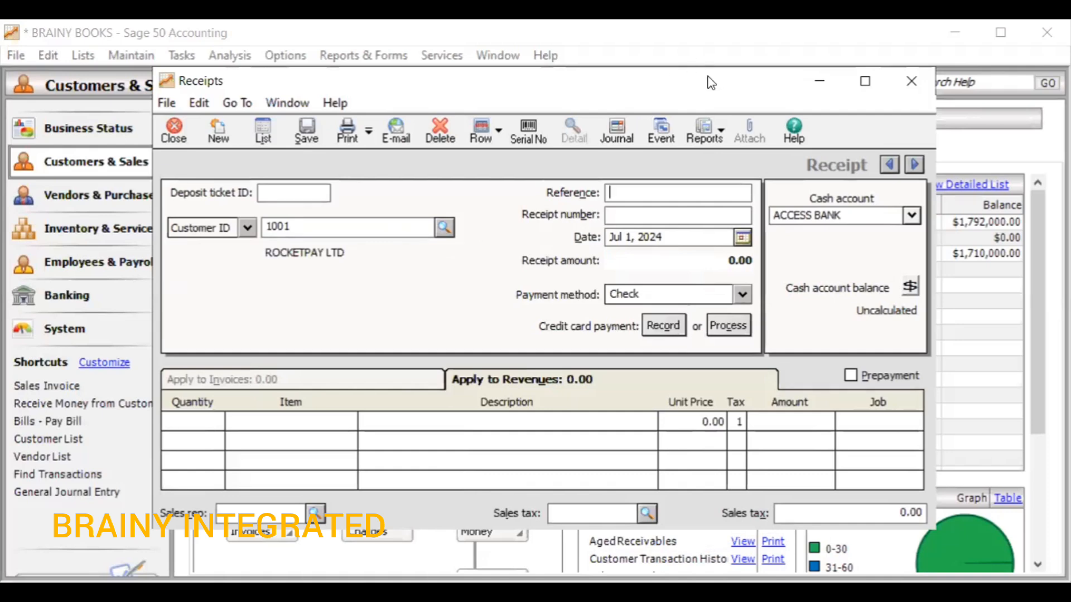
left_click_drag(707, 78, 706, 52)
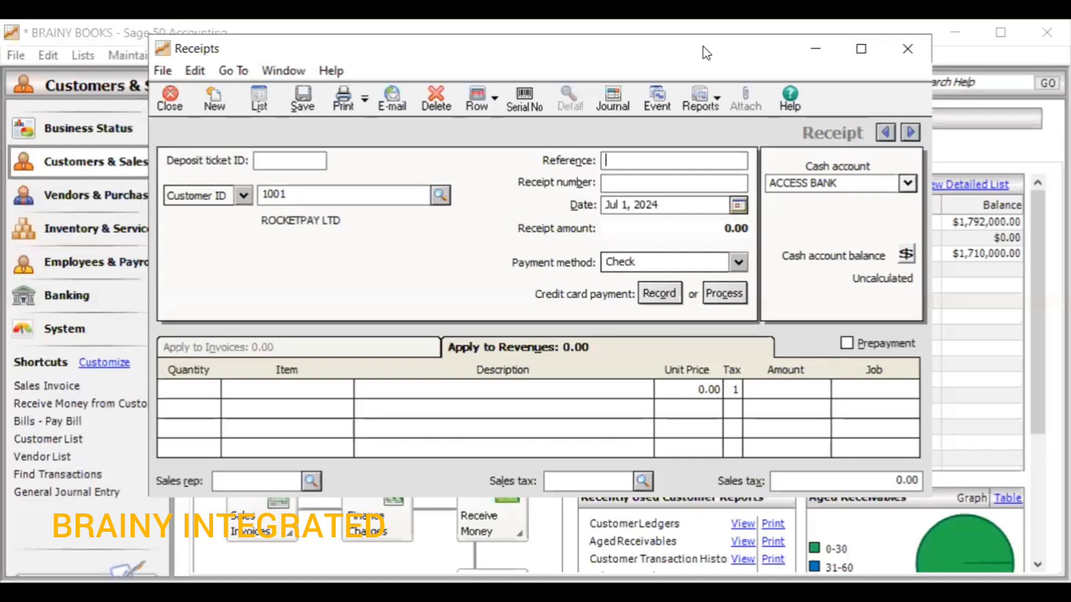
left_click(439, 196)
left_click(424, 239)
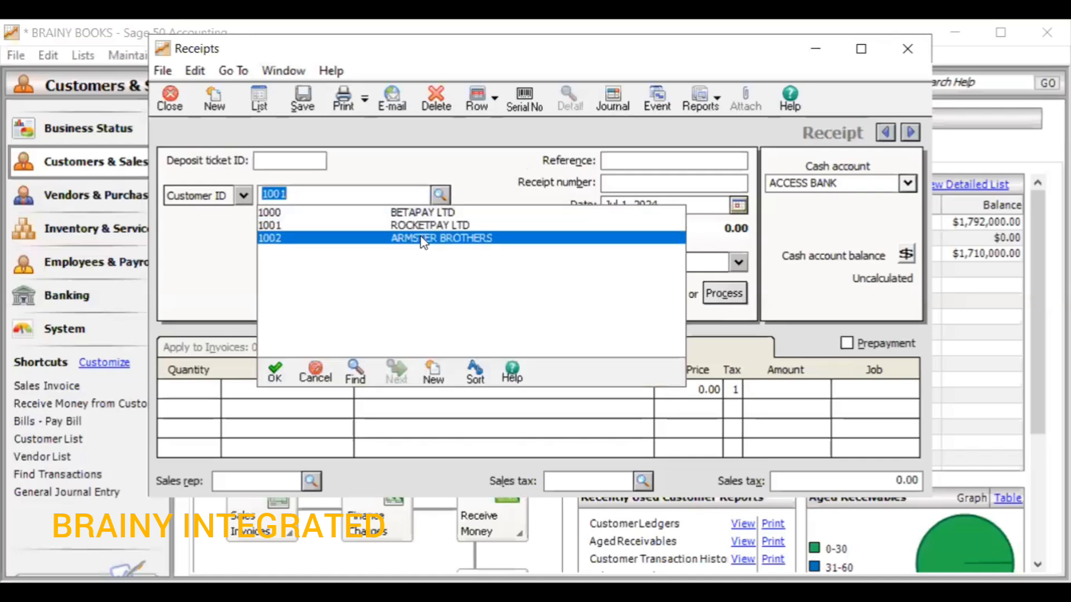
left_click(424, 240)
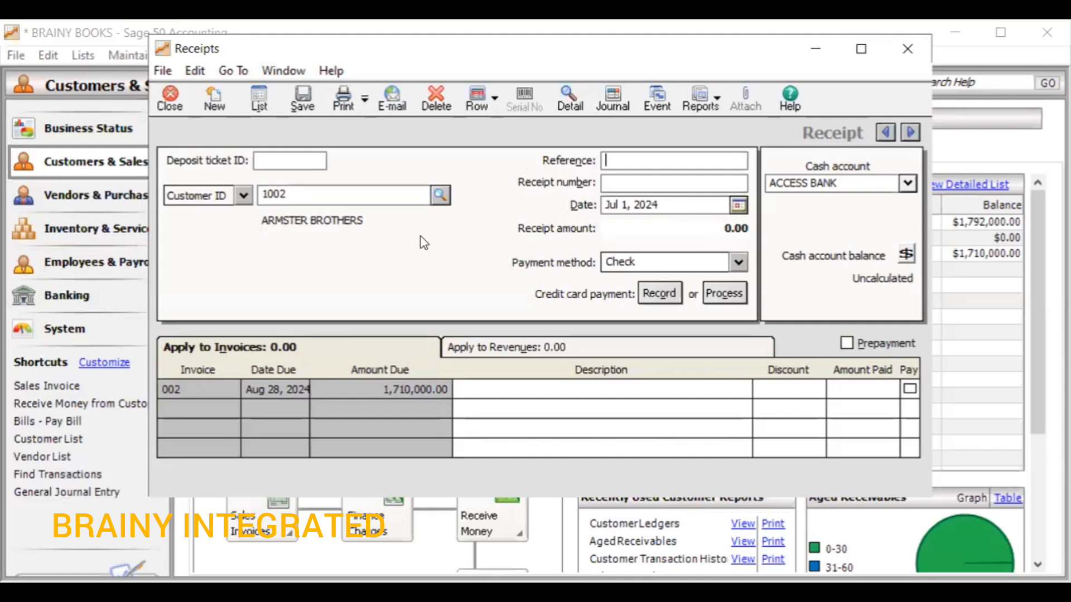
Set the receipt's customer to BETAPAY LTD, with reference 1 and the date Jul 30, 2024
left_click(445, 200)
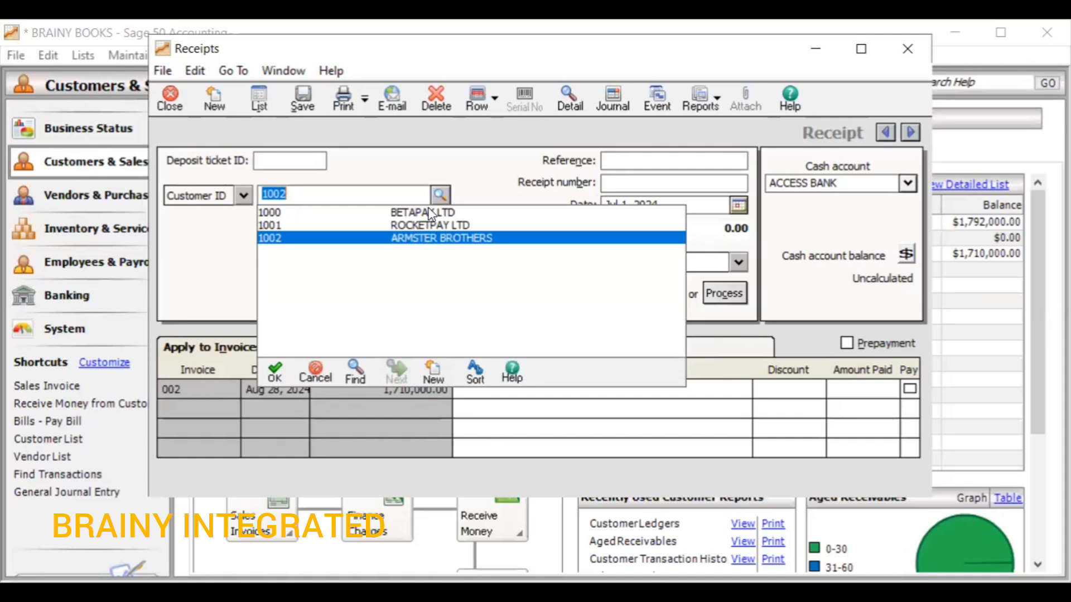
left_click(431, 212)
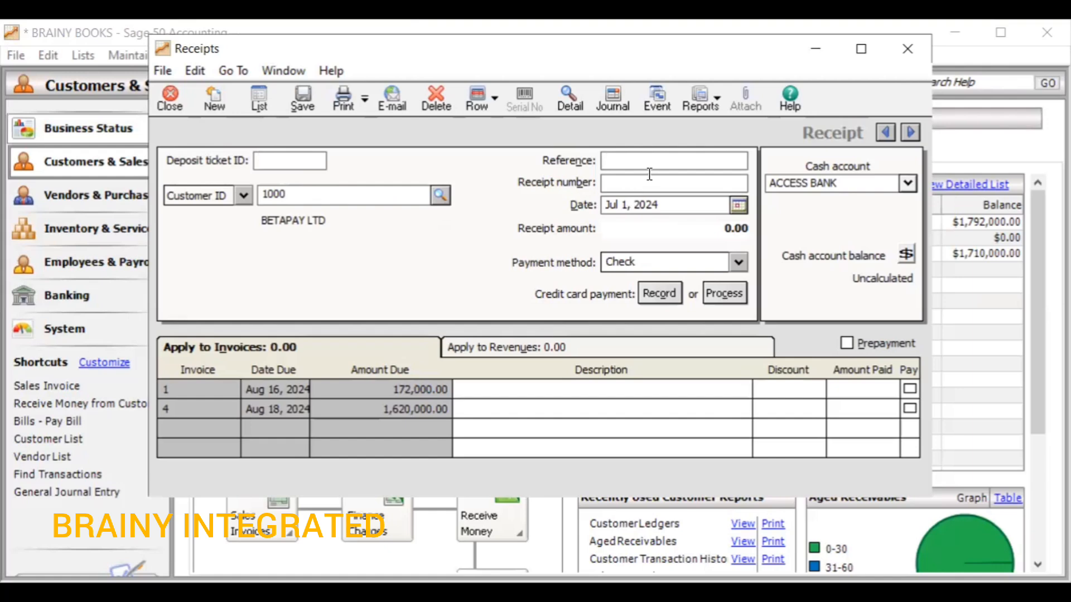
left_click(629, 163)
type("1")
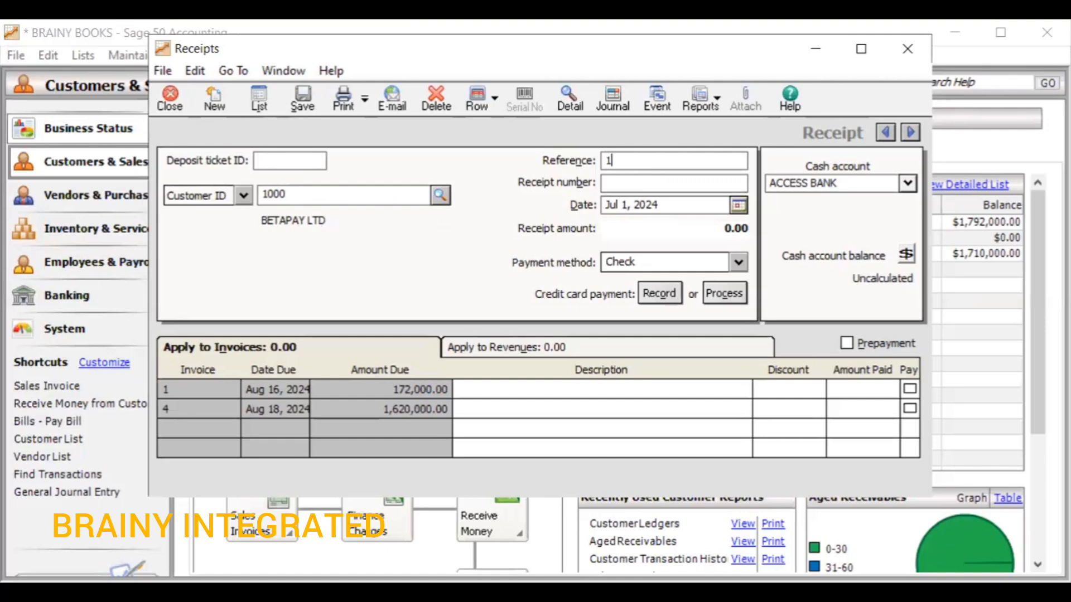
left_click(738, 205)
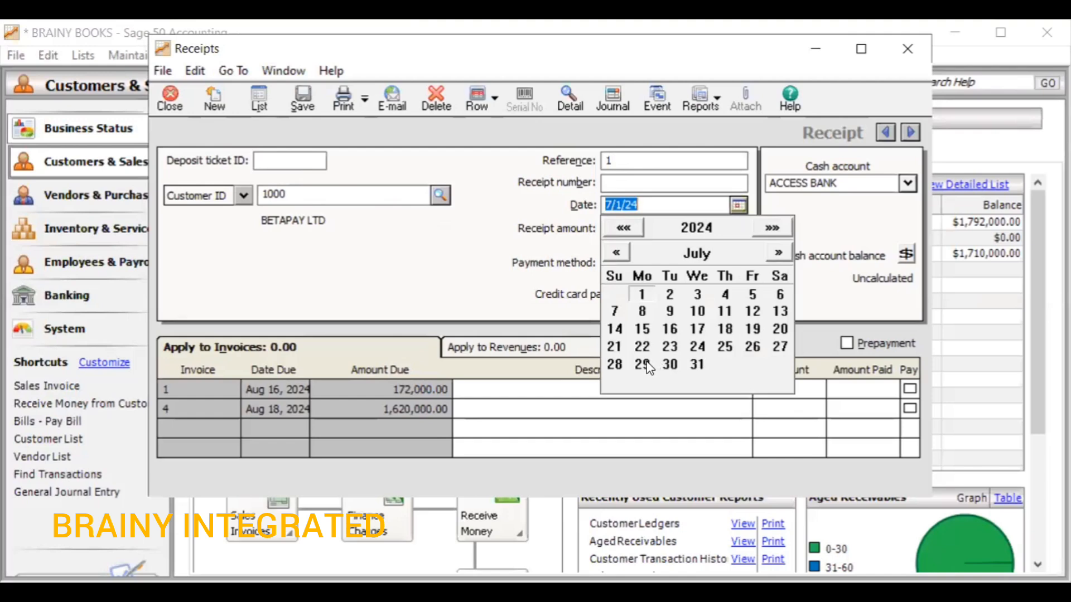
left_click(669, 365)
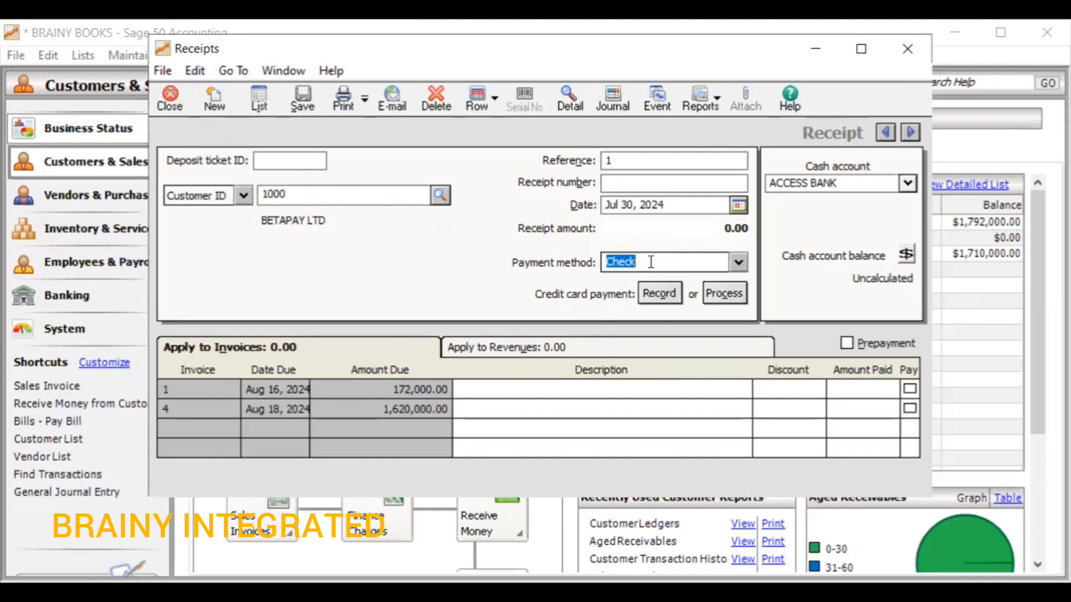
Set the receipt's payment method to Transfer and choose ACCESS BANK as the cash account
key("BackSpace")
type("Transfer")
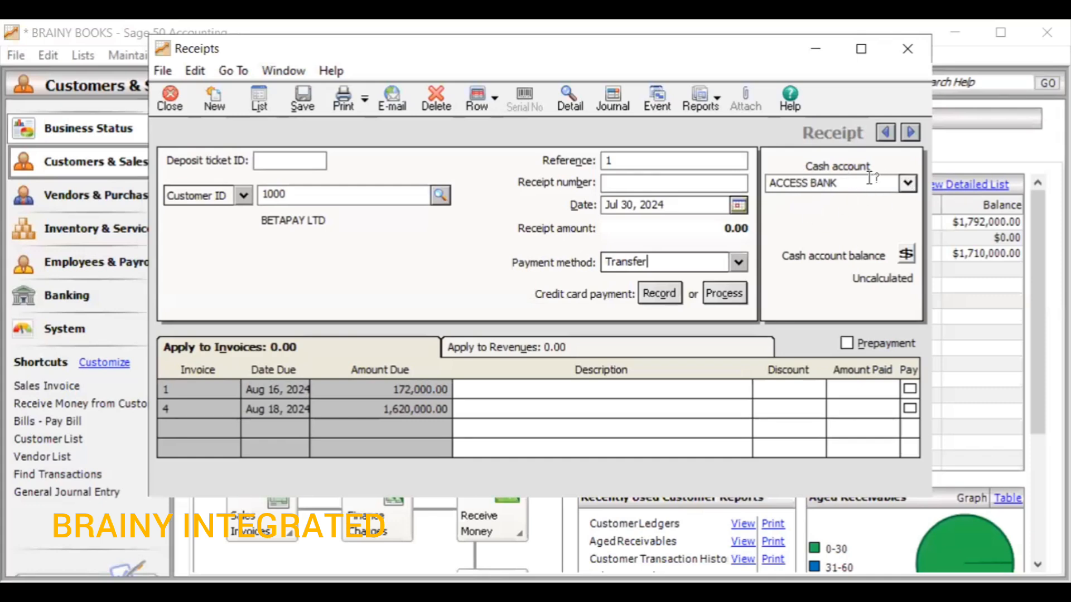
left_click(907, 184)
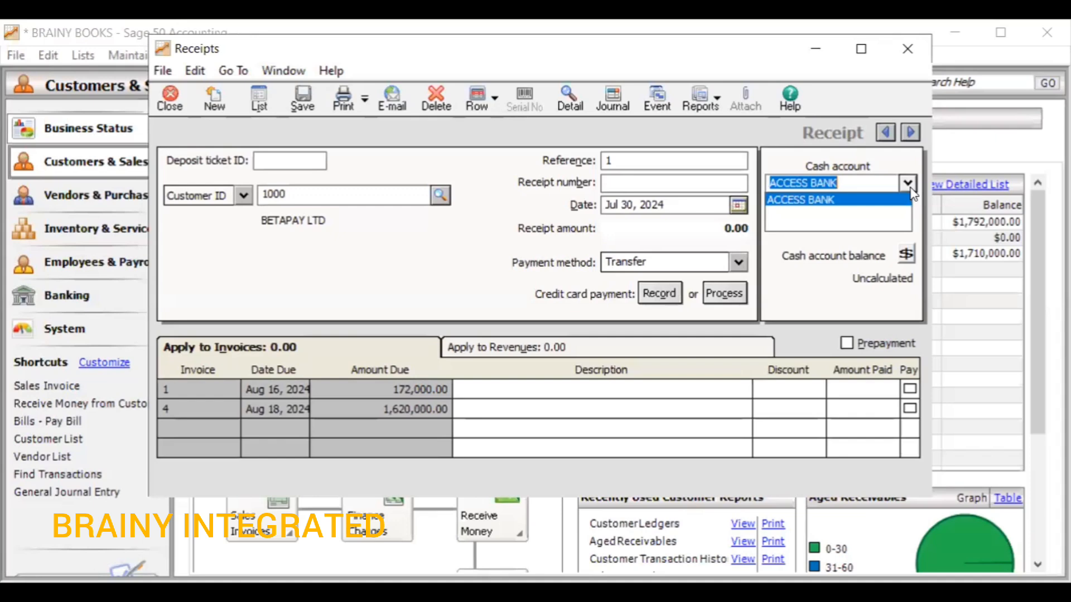
left_click(843, 200)
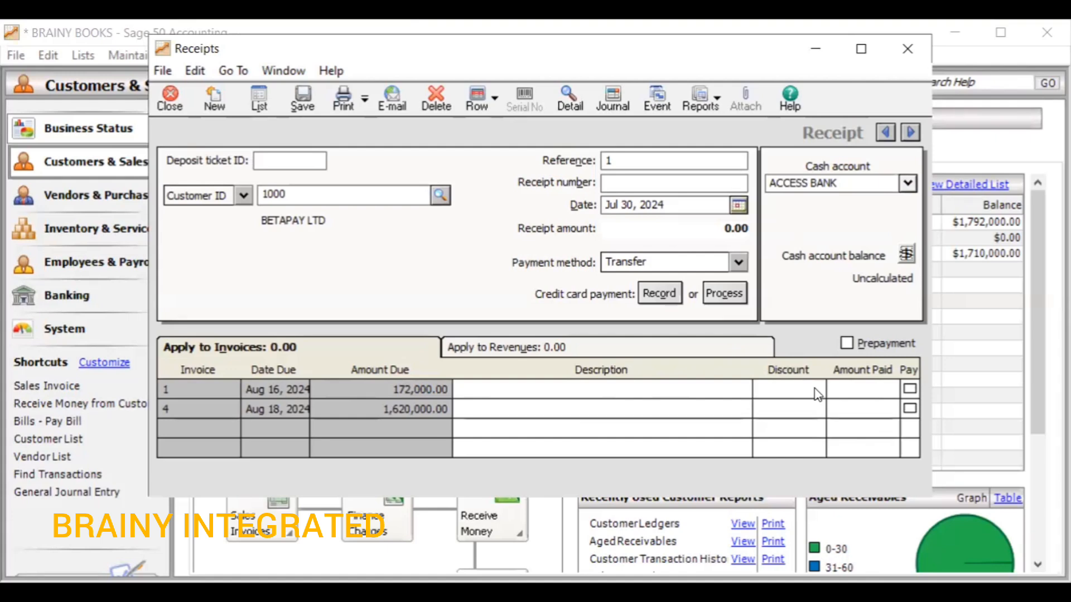
Enter a part payment of 150,000 for the invoice due Aug 16, 2024, and clear that payment again
left_click(854, 388)
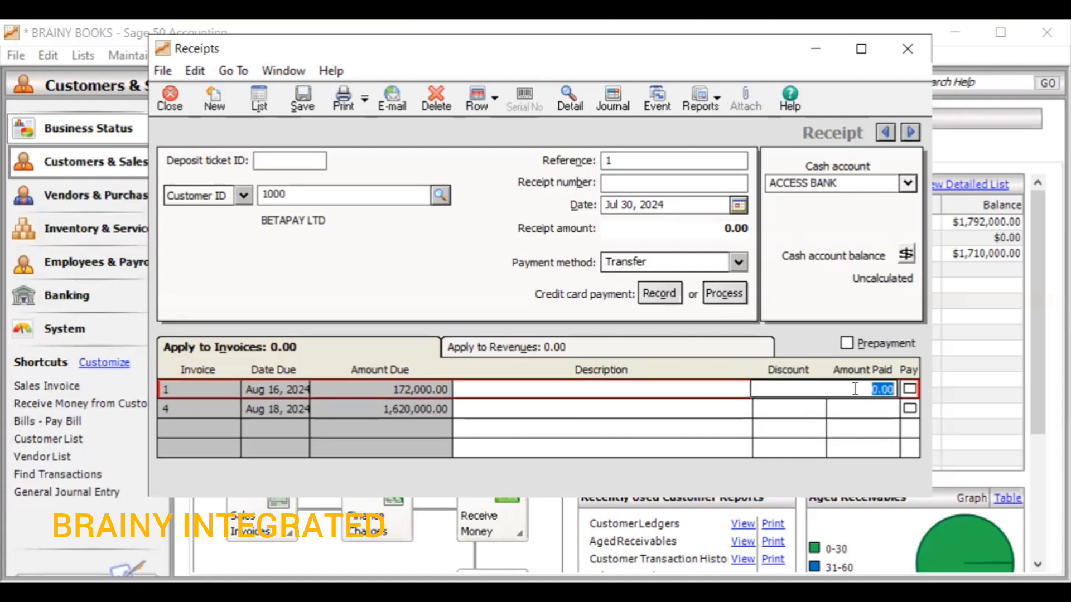
type("1")
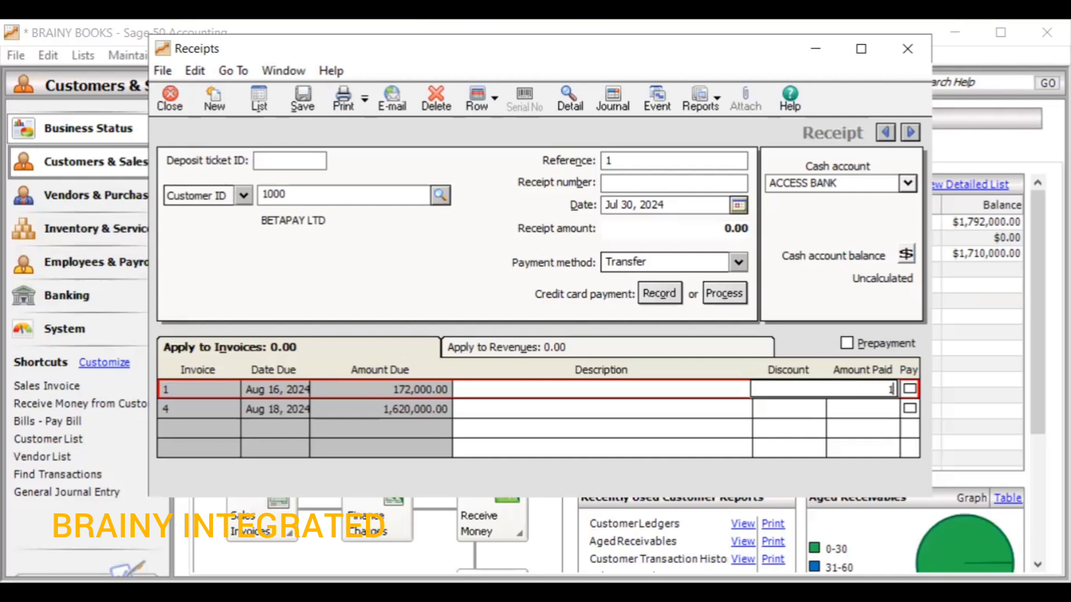
type("50,000000")
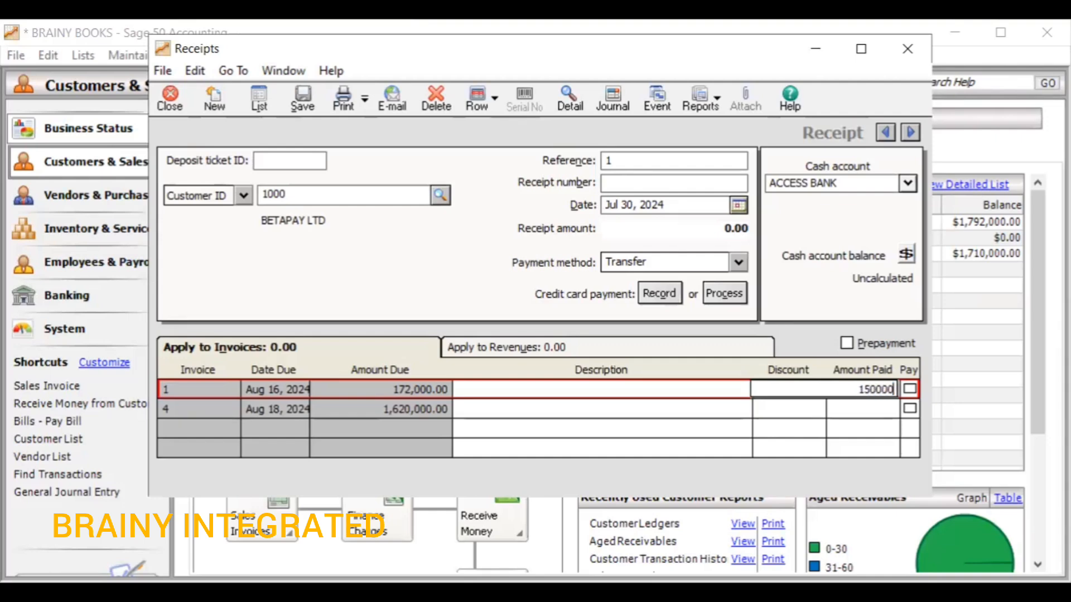
key("Return")
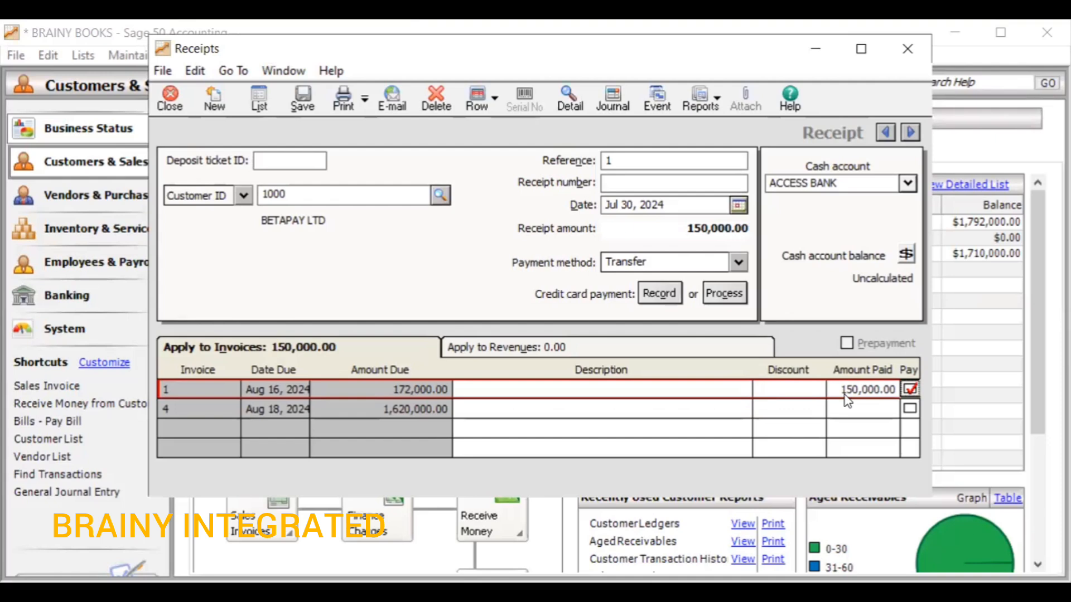
left_click(848, 389)
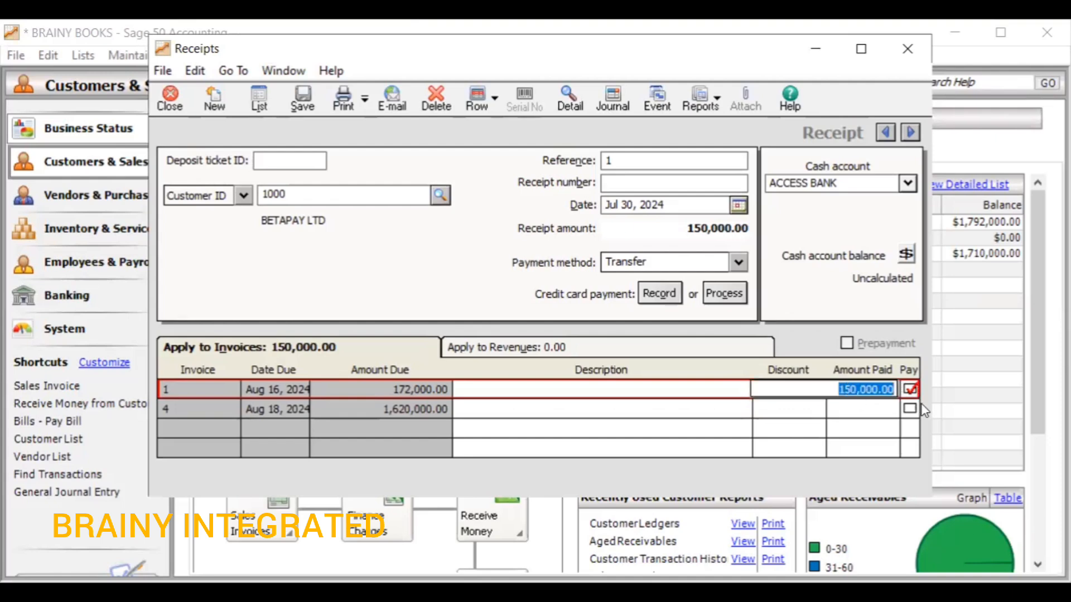
left_click(910, 390)
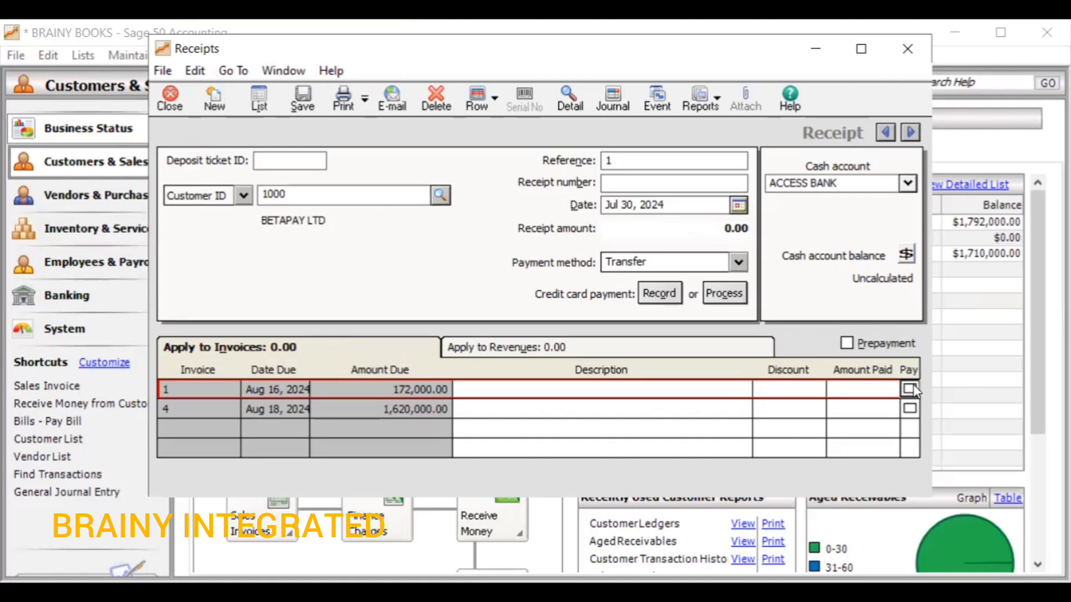
Mark both open BETAPAY LTD invoices as paid in full and save the receipt under reference 4
left_click(911, 388)
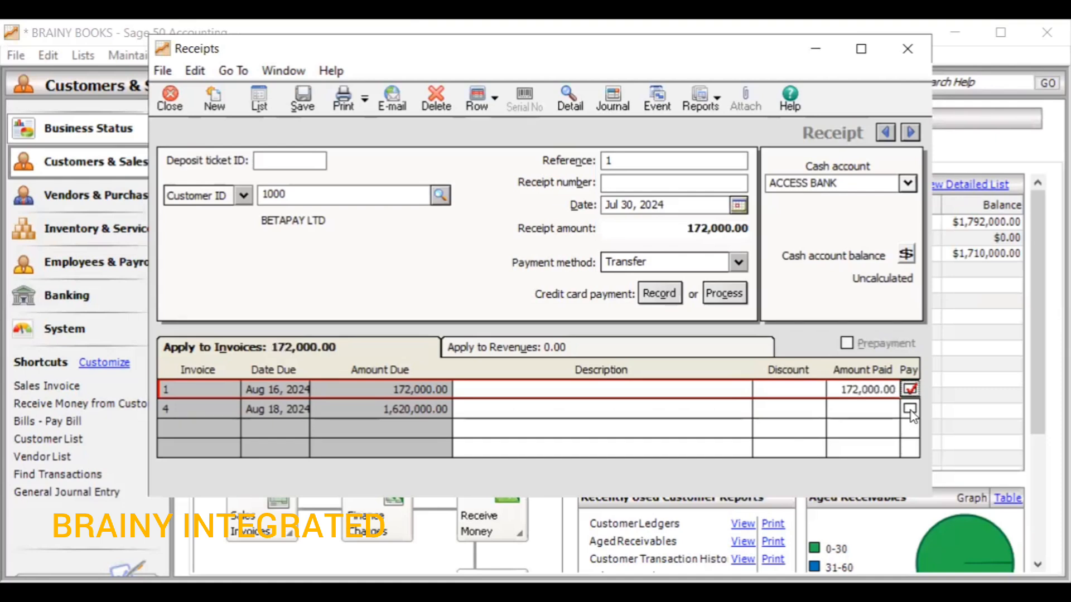
left_click(910, 408)
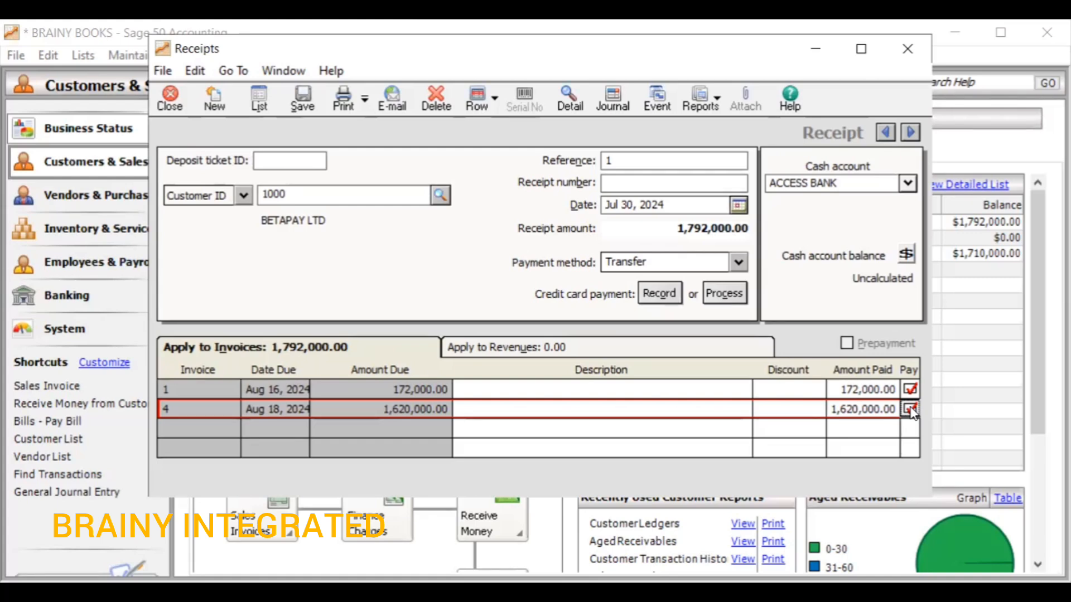
left_click(304, 110)
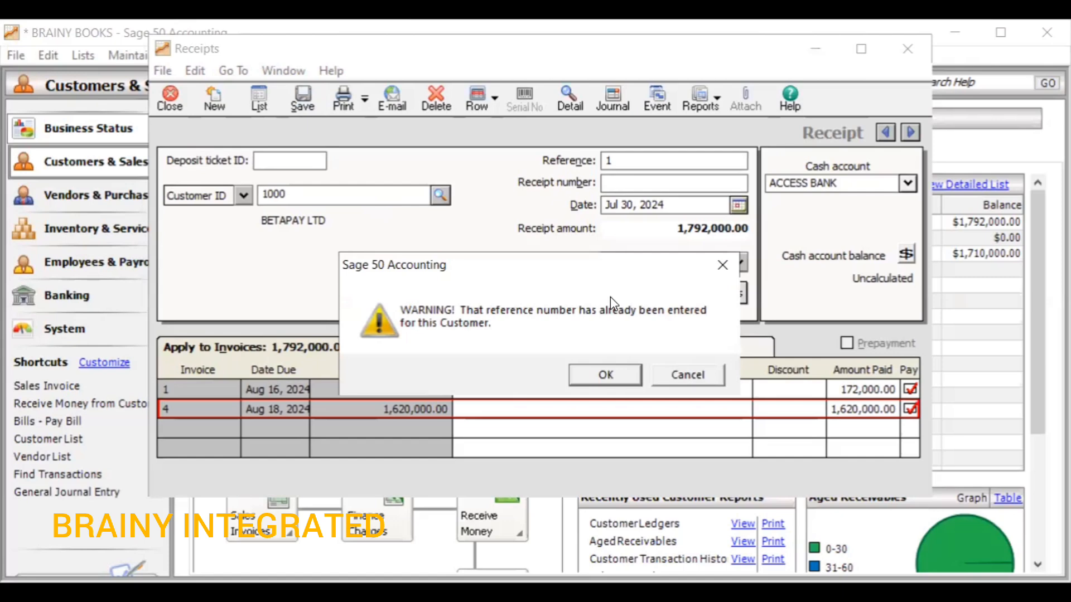
left_click(723, 272)
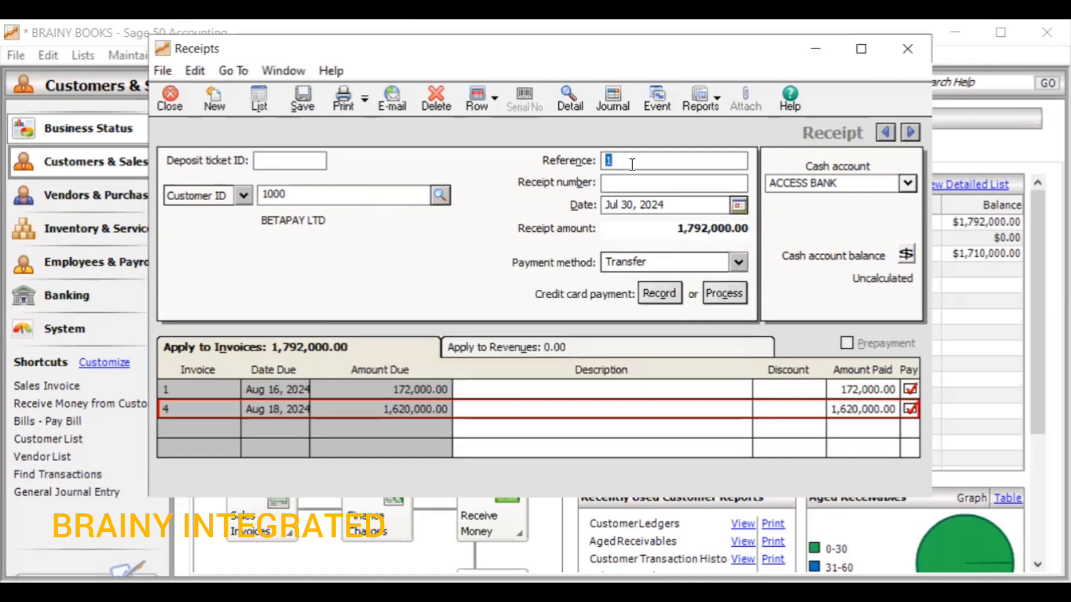
type("4")
left_click(293, 102)
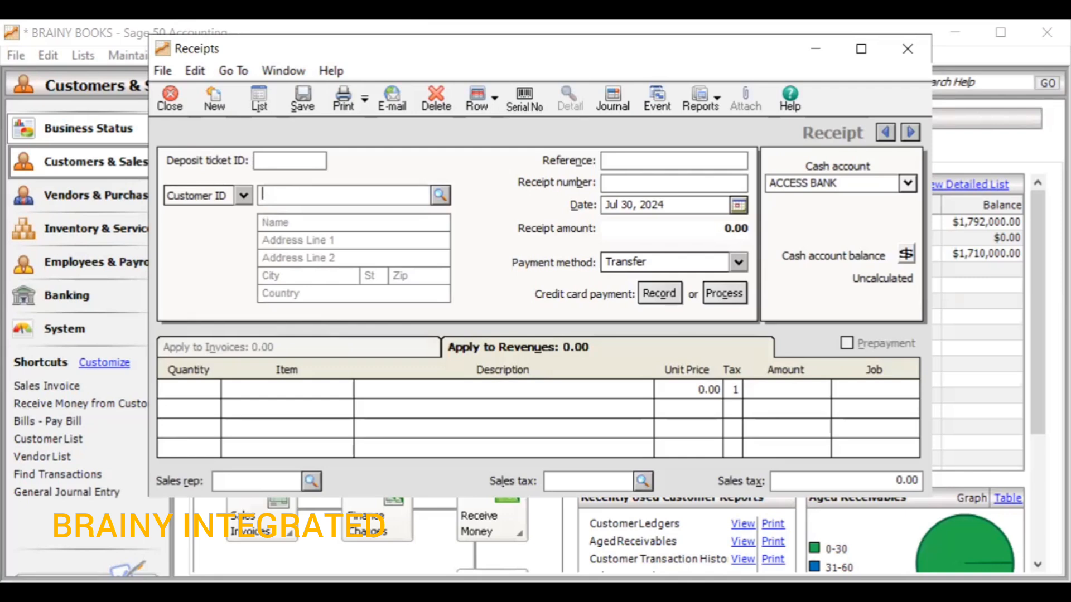
Close the receipts window and display the standard Balance Sheet for the current period
left_click(907, 47)
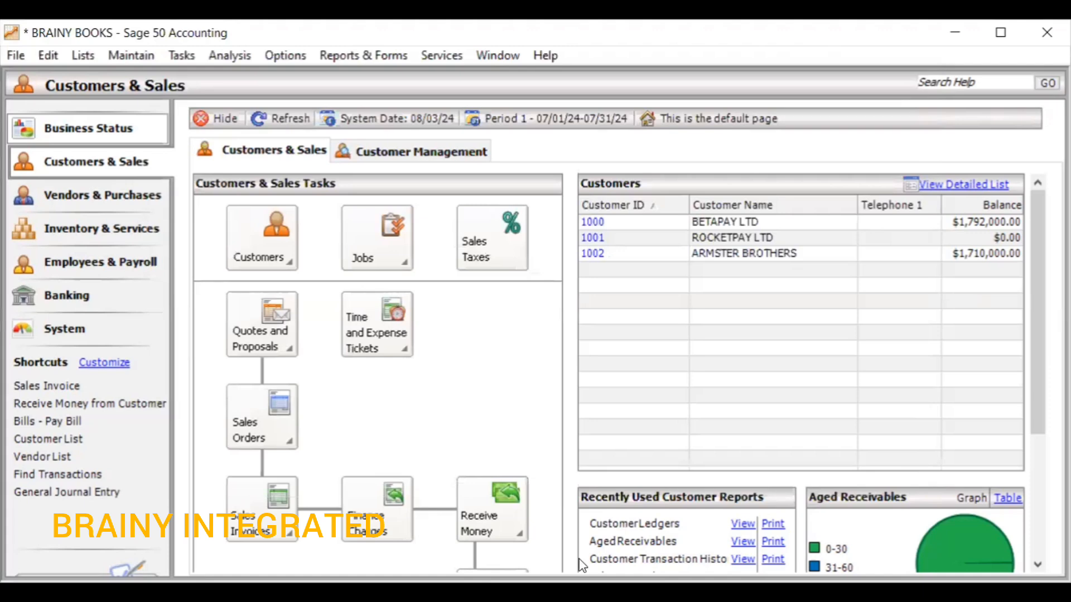
left_click(332, 52)
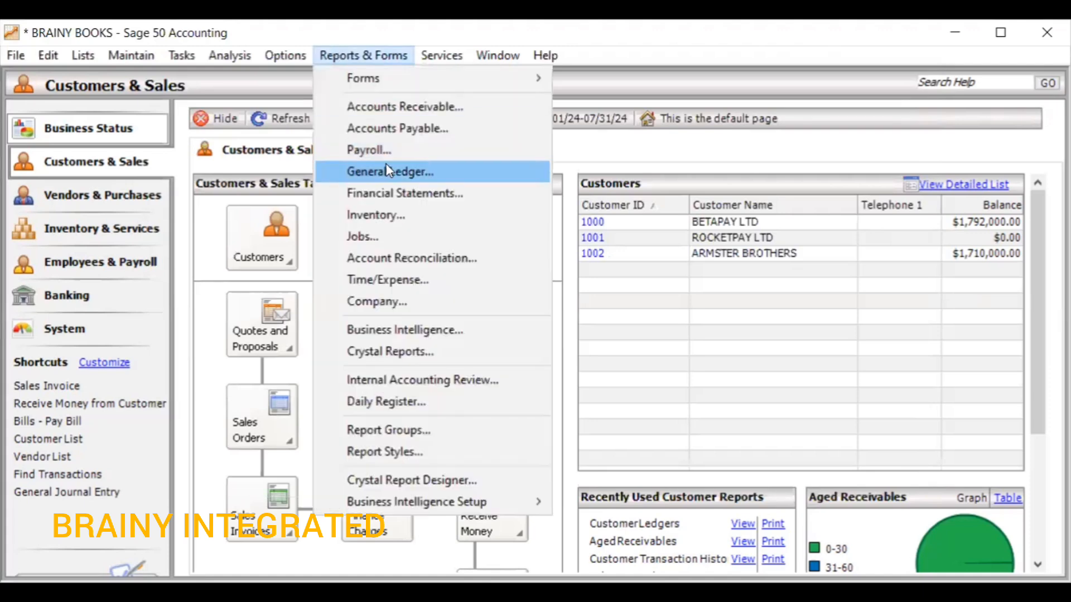
left_click(403, 192)
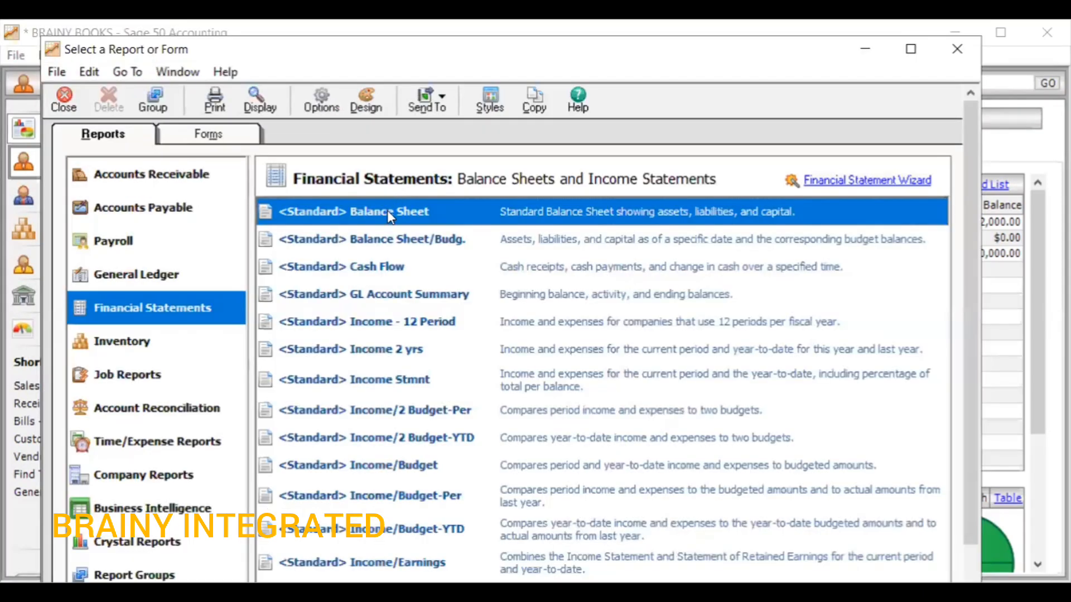
double_click(389, 215)
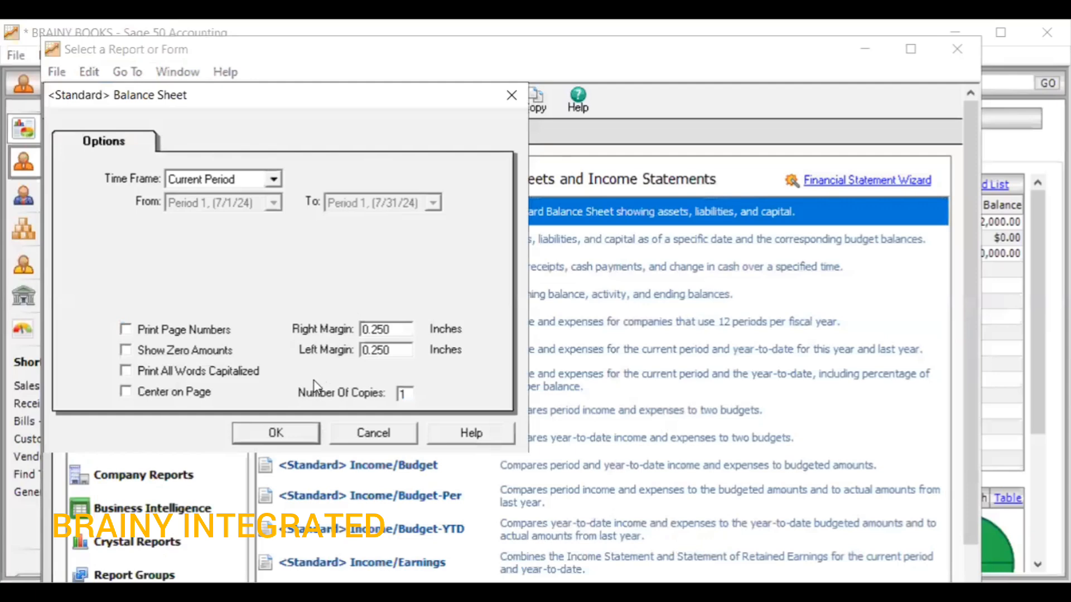
left_click(296, 428)
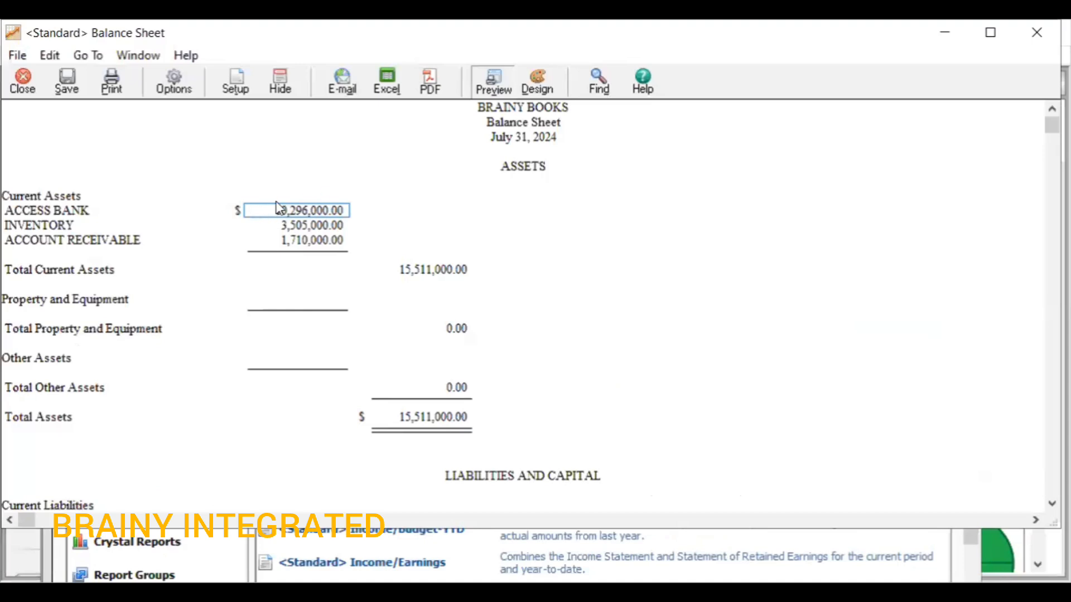
Examine the General Ledger transactions behind the ACCESS BANK balance, and put the report windows away
double_click(303, 211)
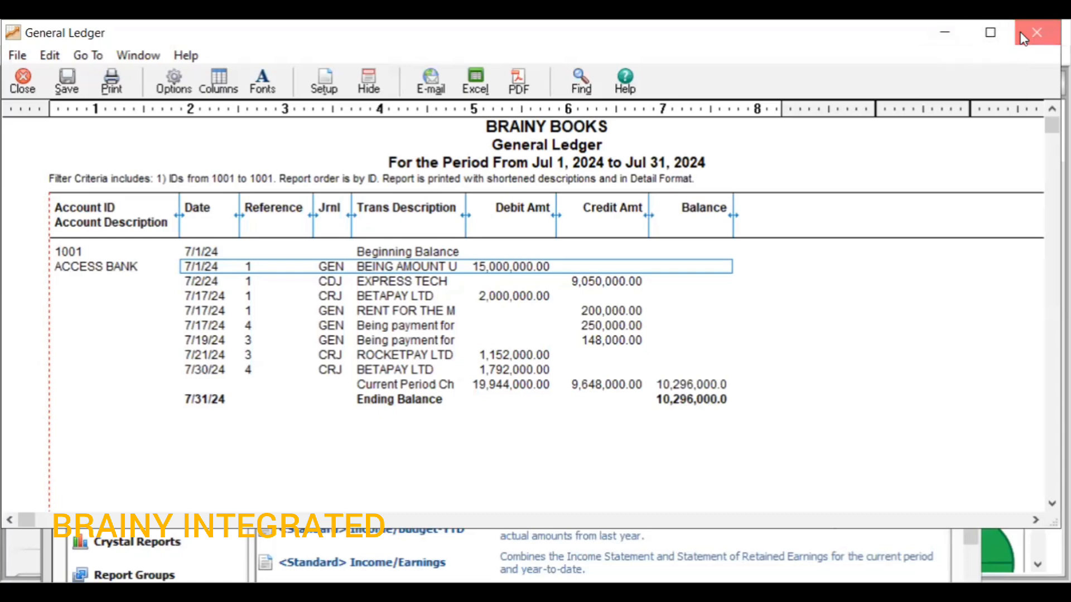
left_click(1037, 32)
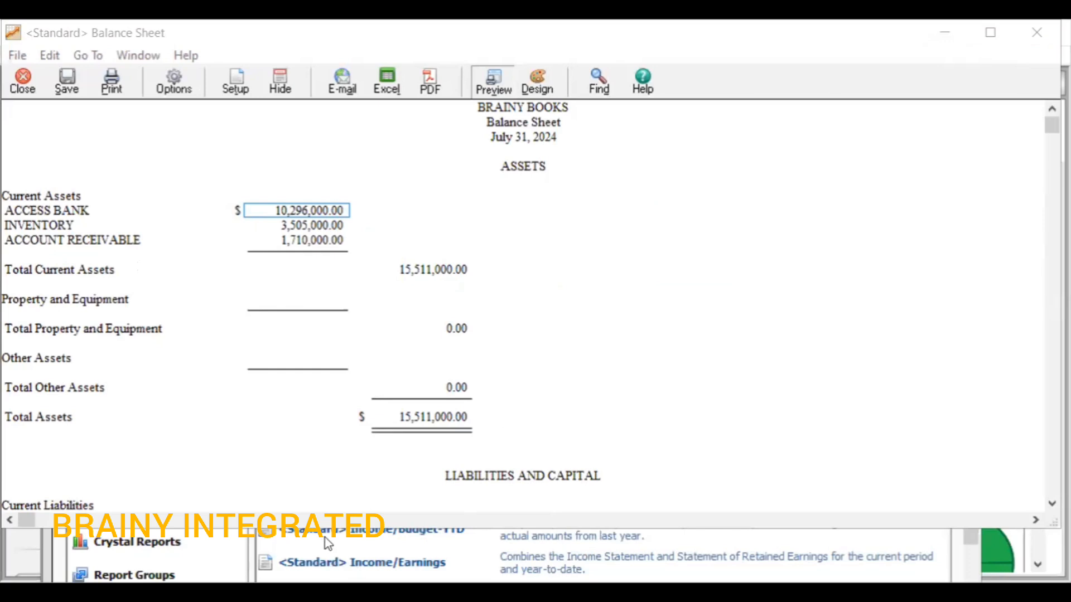
left_click(942, 28)
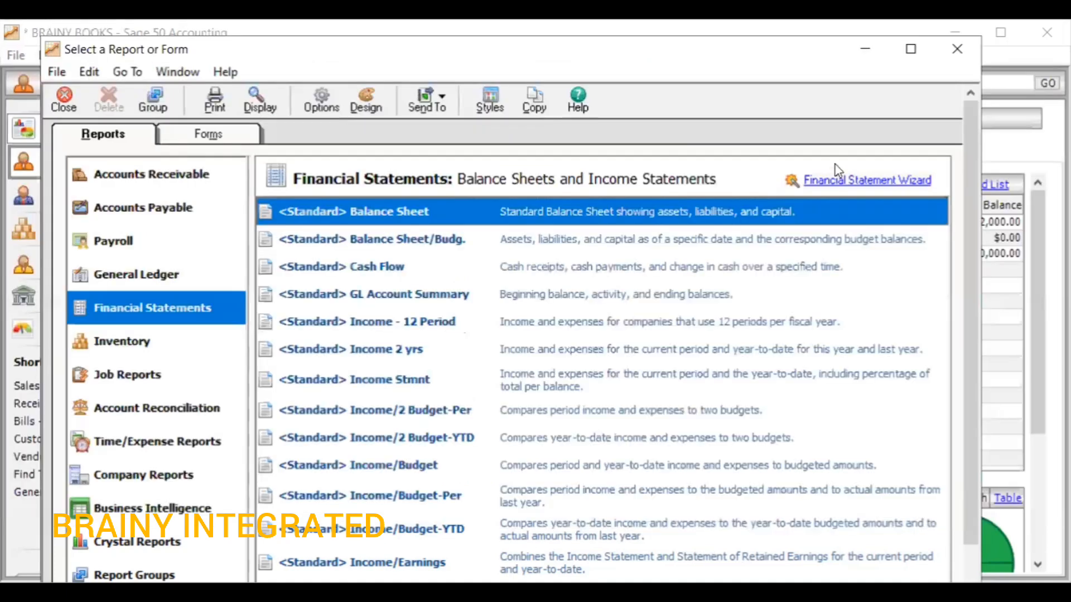
left_click(949, 61)
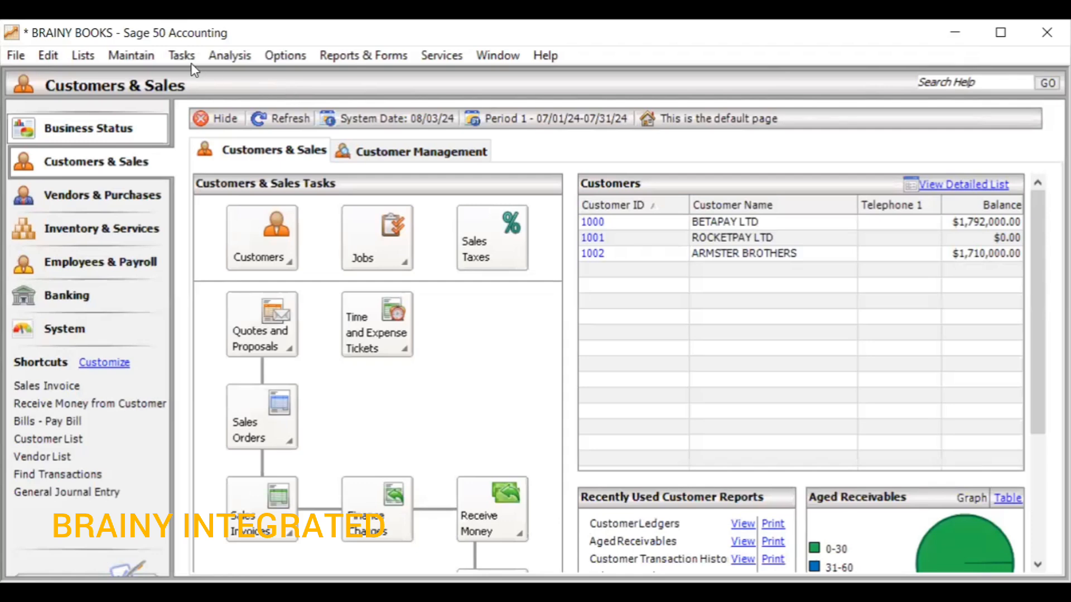
Open Account Reconciliation and choose account 1001, ACCESS BANK, as the account to reconcile
left_click(178, 57)
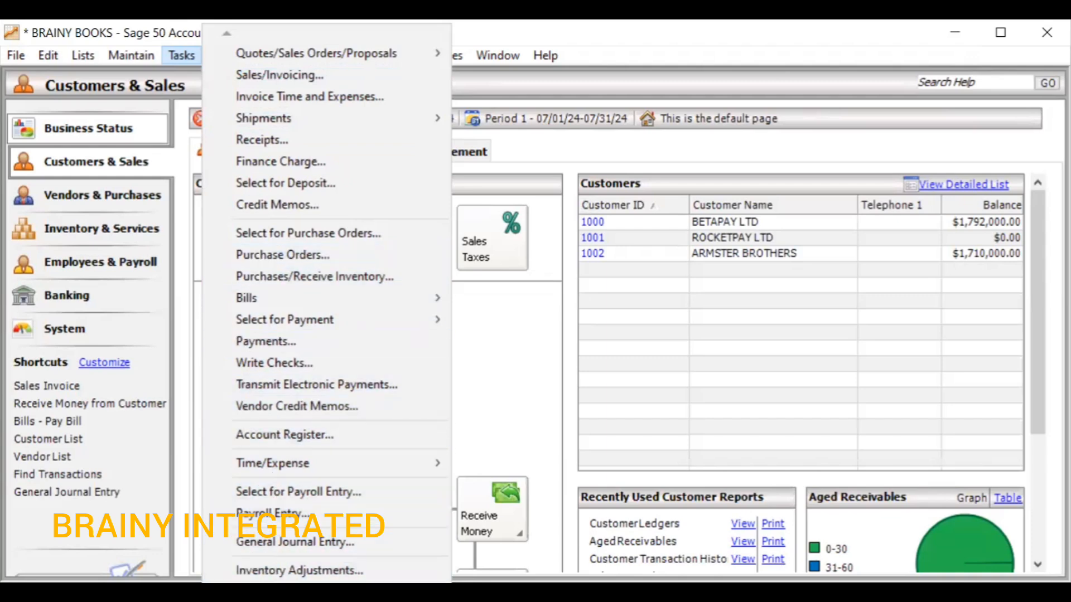
mouse_move(326, 590)
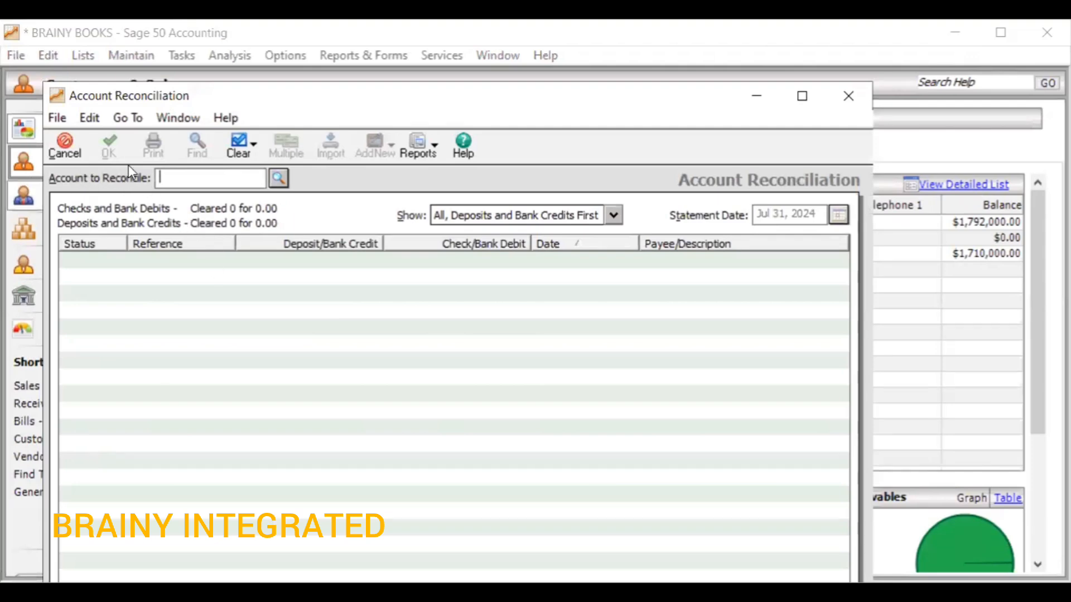
left_click(278, 178)
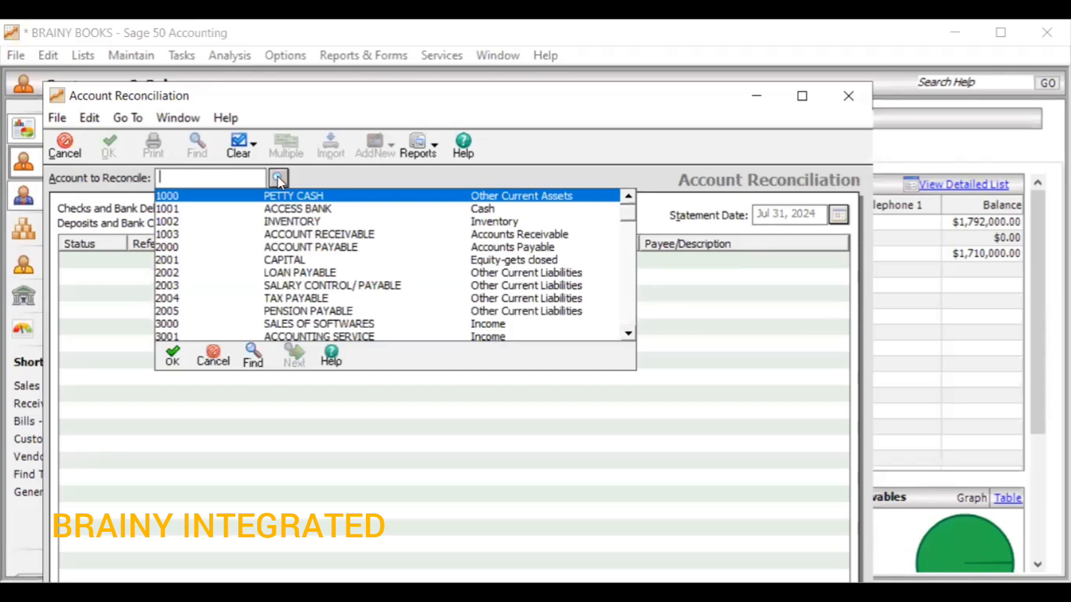
double_click(305, 208)
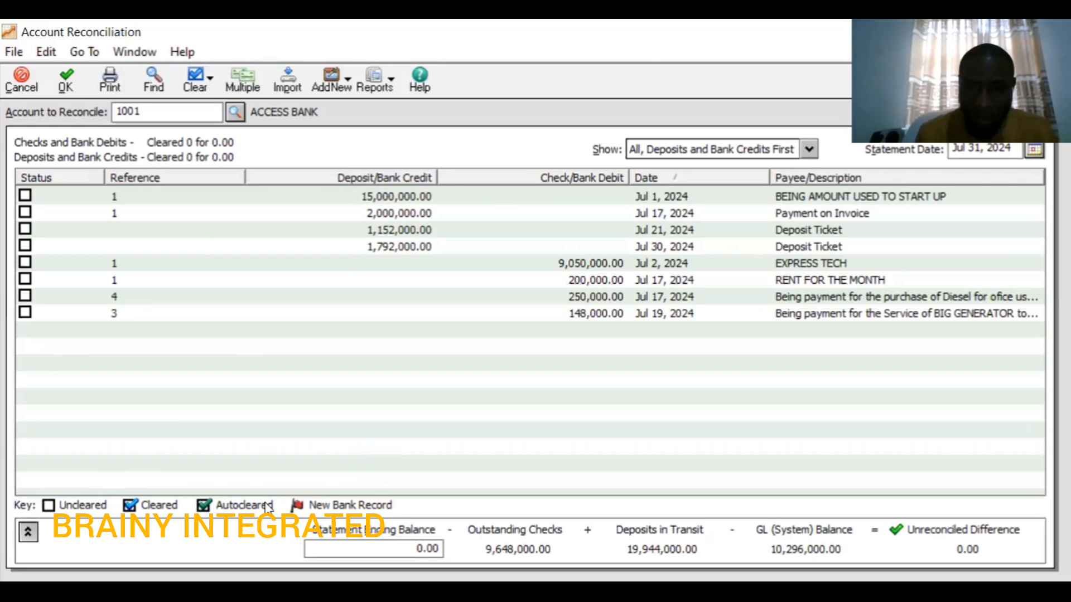
key("alt+Tab")
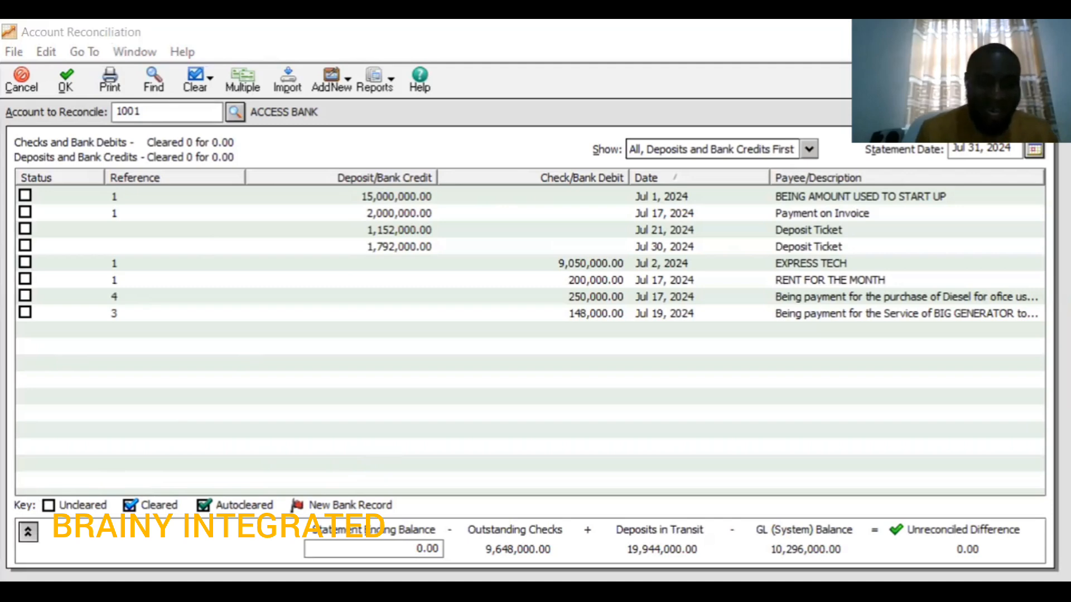
Expand the reconciliation's adjustment details and choose Jul 31, 2024 as the interest income date
left_click(28, 532)
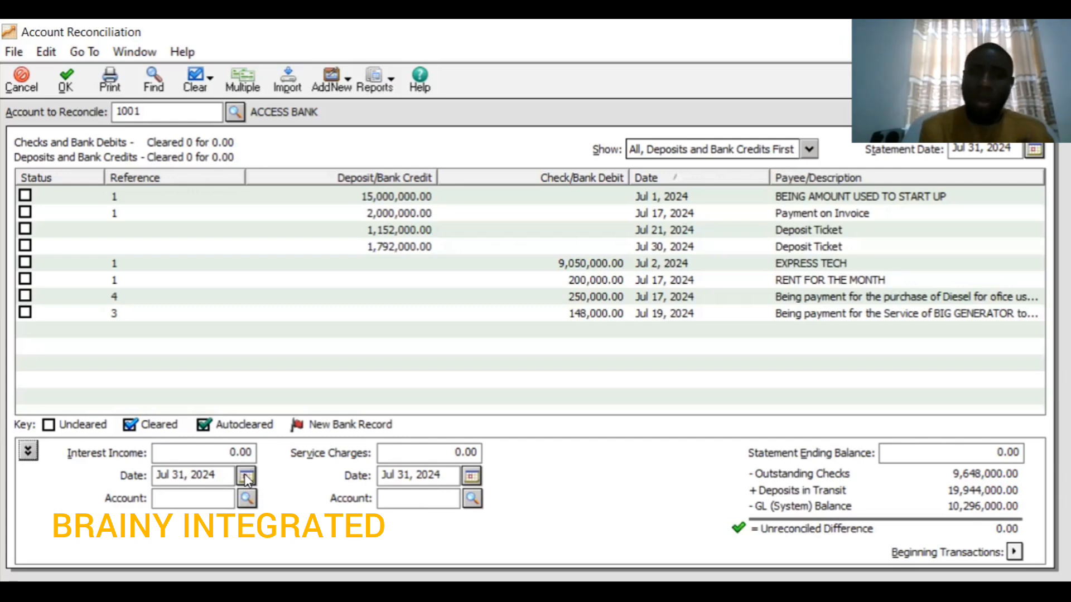
left_click(244, 474)
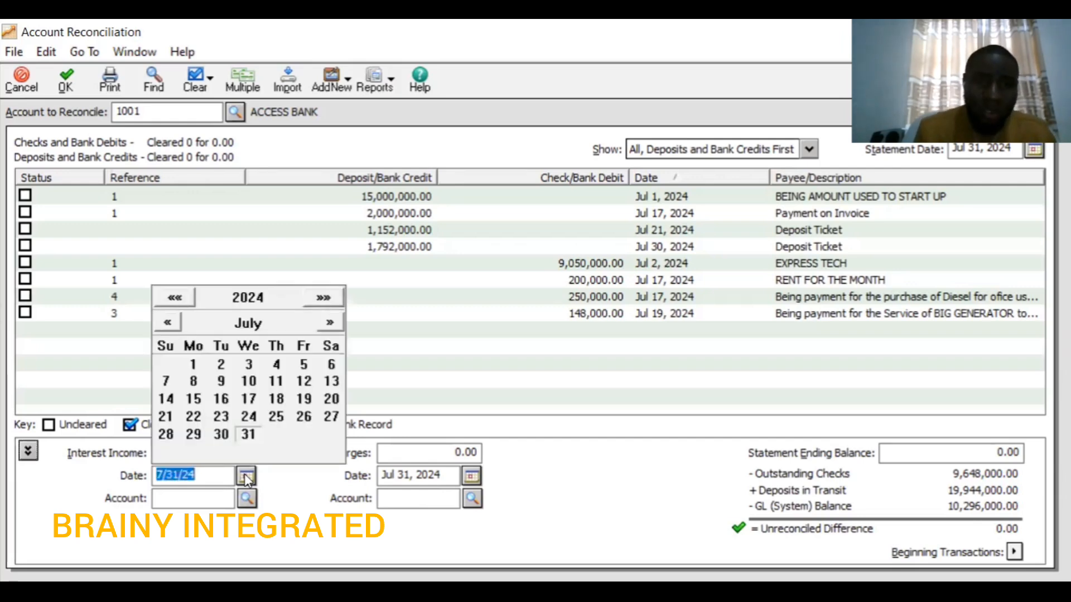
left_click(249, 435)
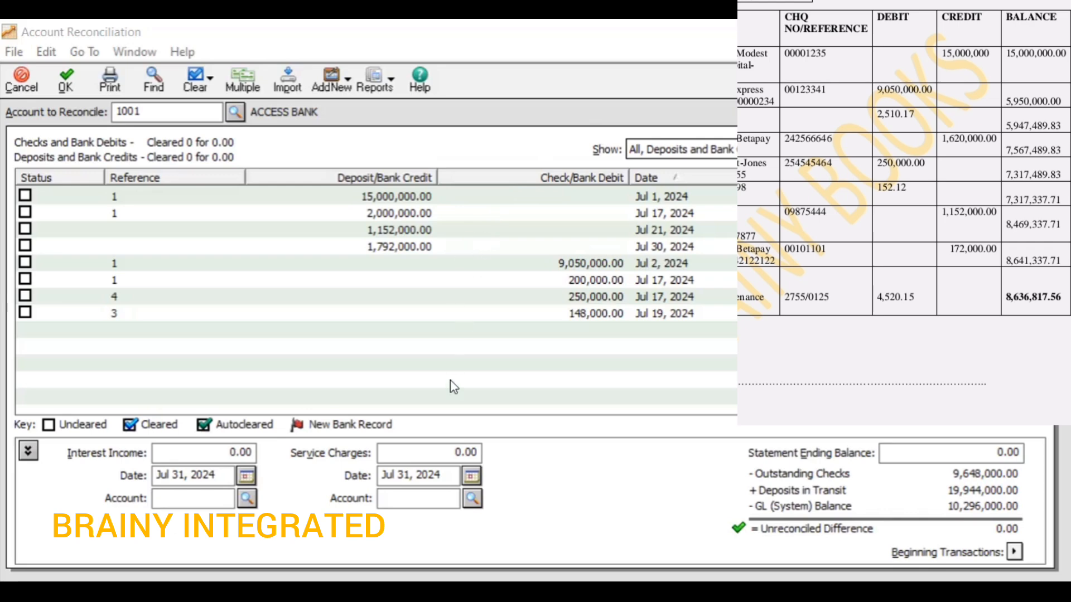
Enter service charges of 7,182.44 in the ACCESS BANK reconciliation
left_click(433, 455)
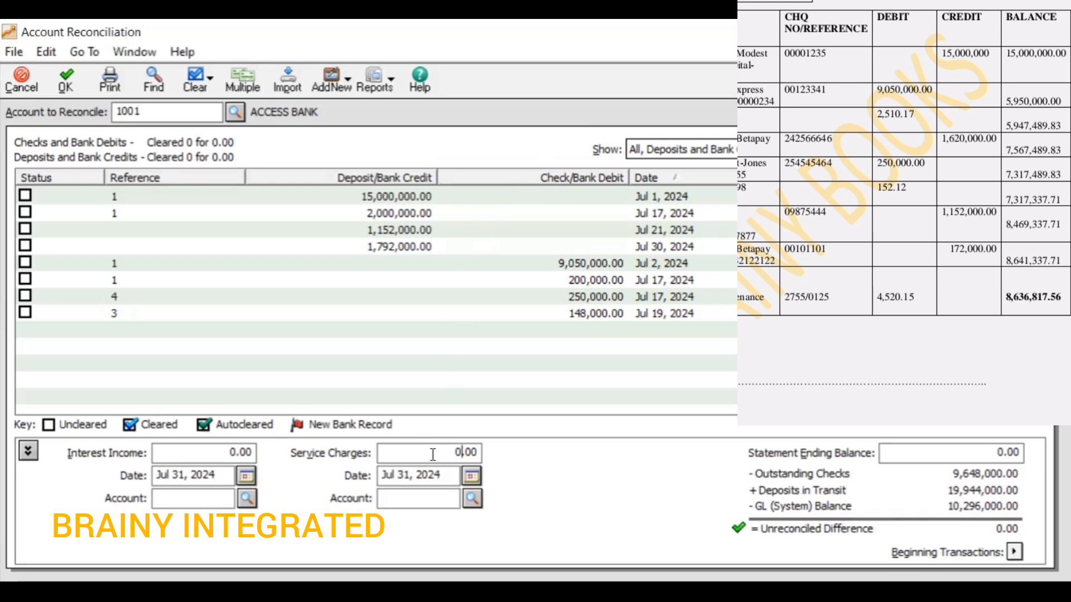
key("BackSpace")
key("BackSpace")
key("BackSpace")
key("BackSpace")
type("7")
type("182.44")
key("Tab")
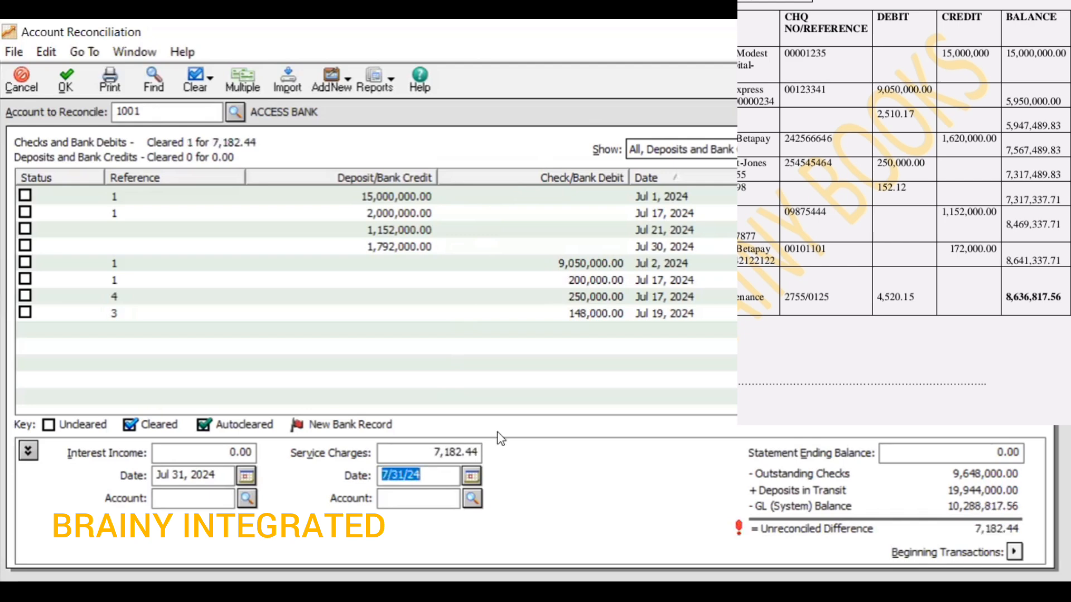
Assign the service charges to expense account 4002, ELECTRICITY
left_click(470, 496)
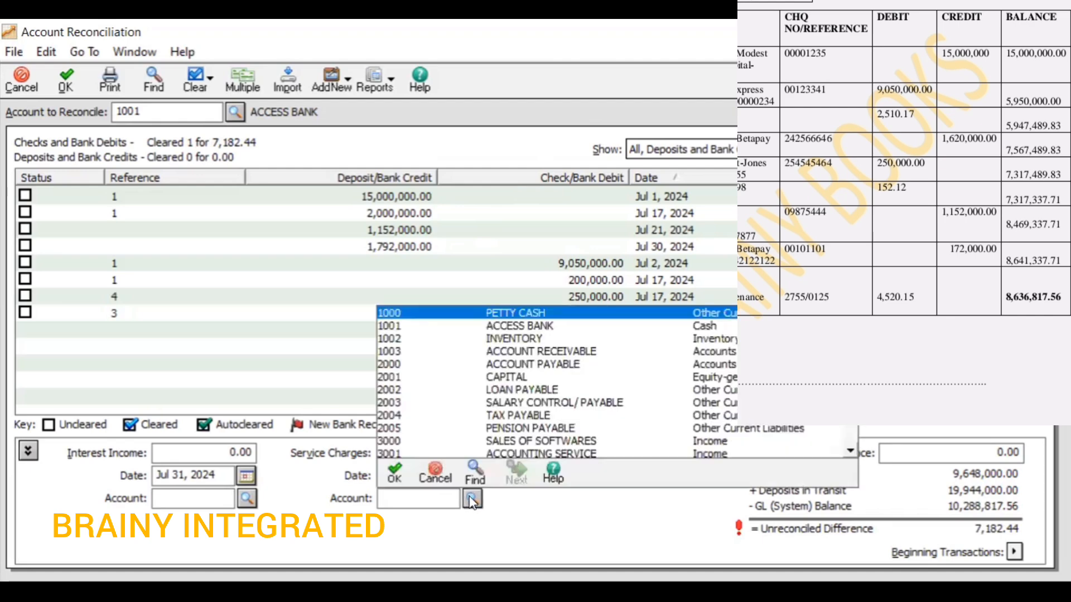
left_click(854, 450)
left_click(854, 450)
left_click(854, 450)
left_click(854, 450)
left_click(853, 450)
left_click(853, 450)
left_click(854, 452)
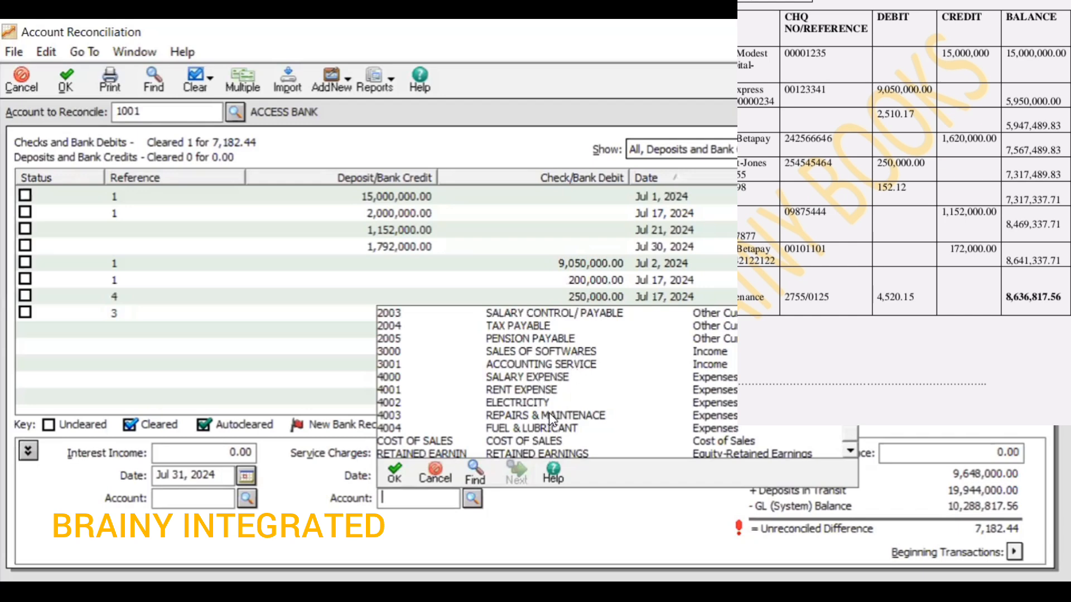
double_click(541, 400)
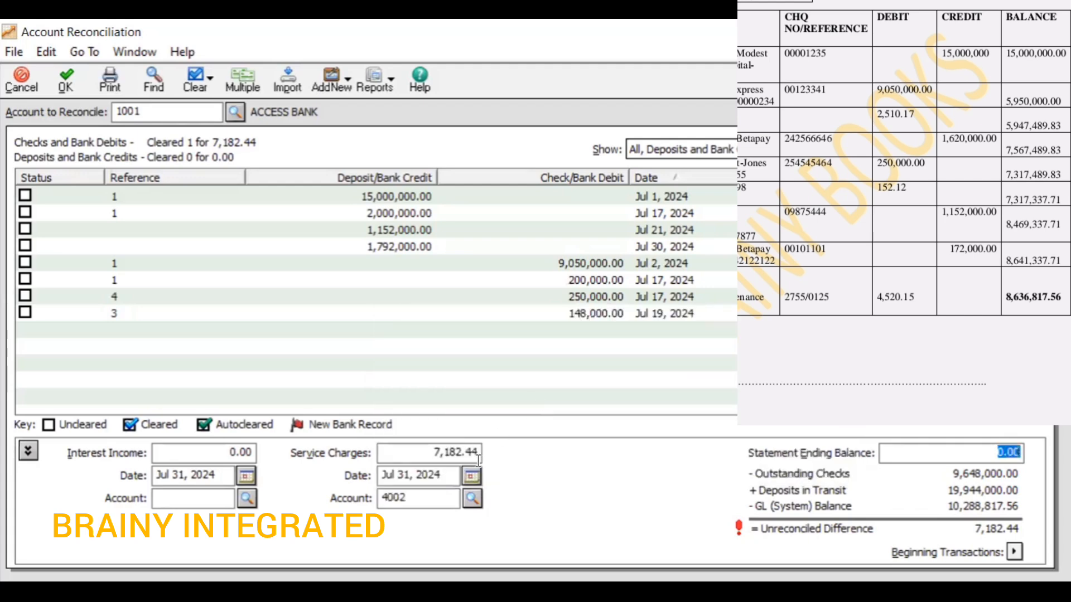
left_click(472, 498)
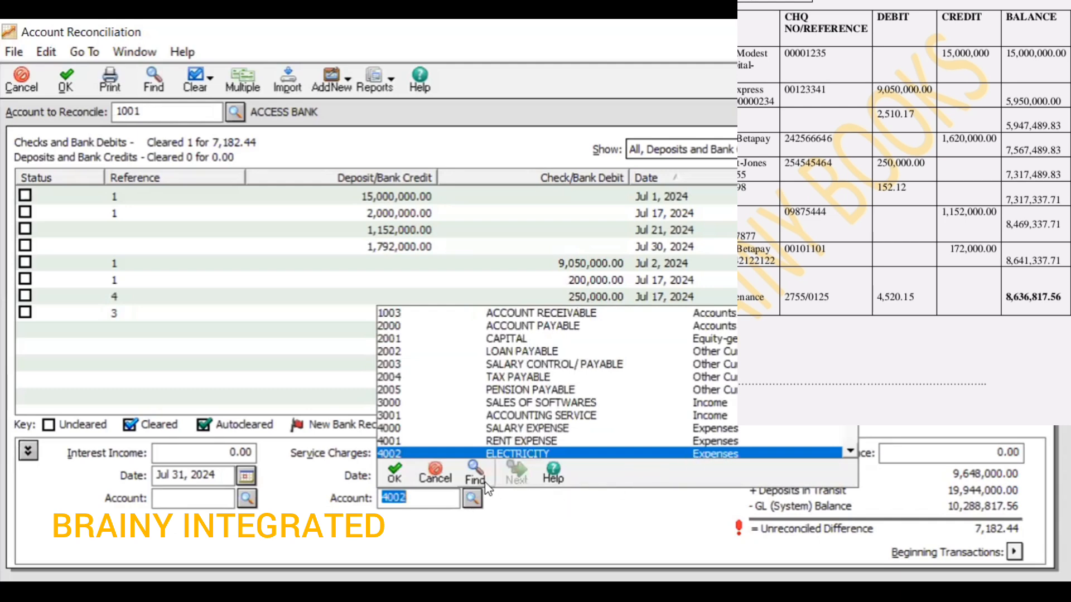
left_click(745, 455)
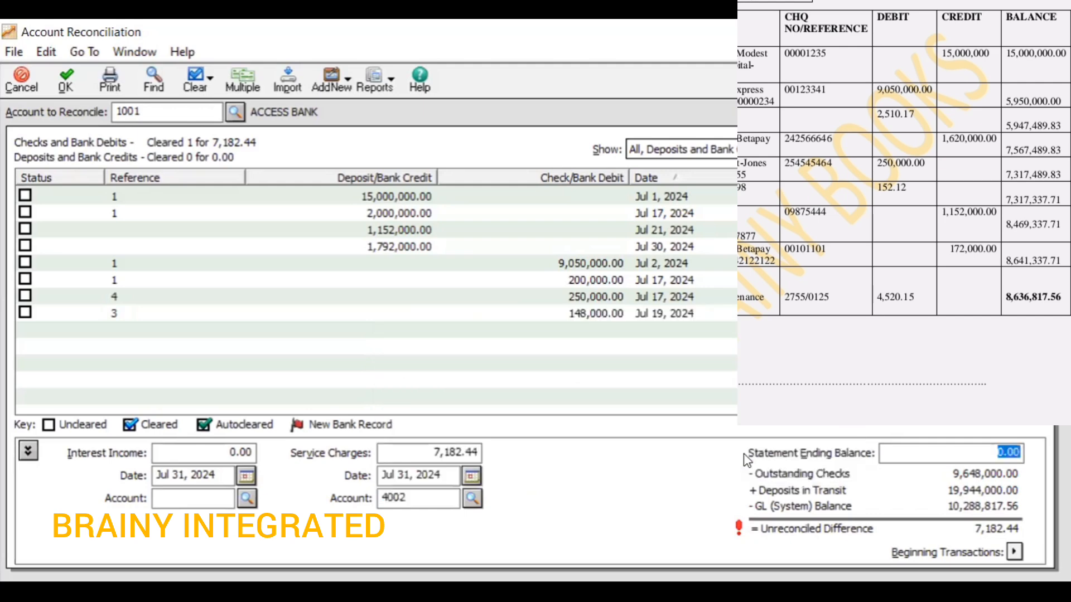
Set the statement ending balance to 8,636,817.56, as shown on the bank statement
left_click(907, 449)
left_click_drag(985, 455, 1022, 454)
key("alt+Tab")
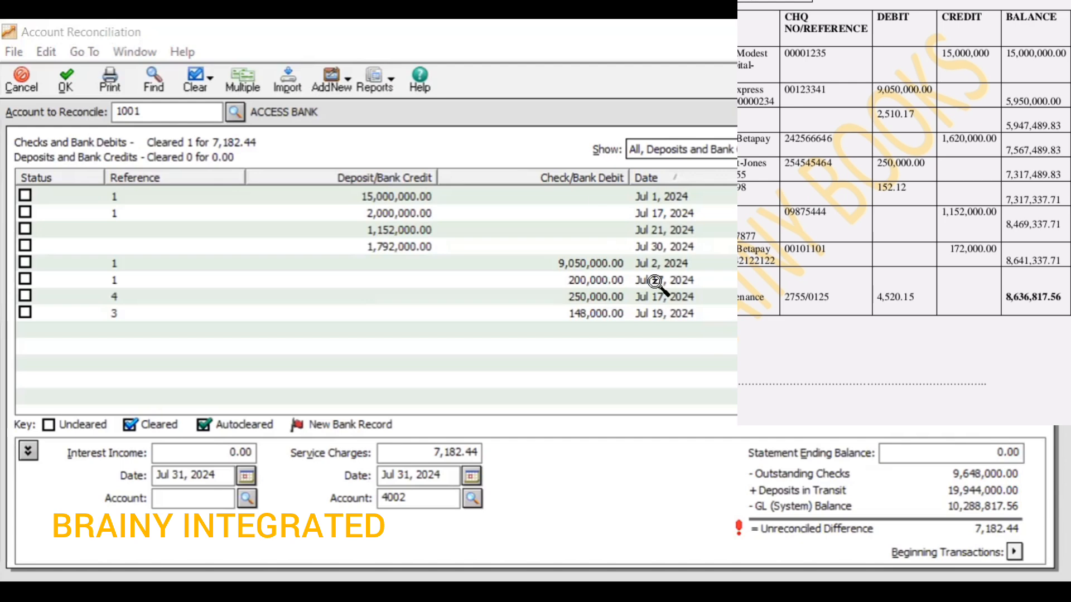
left_click(1041, 461)
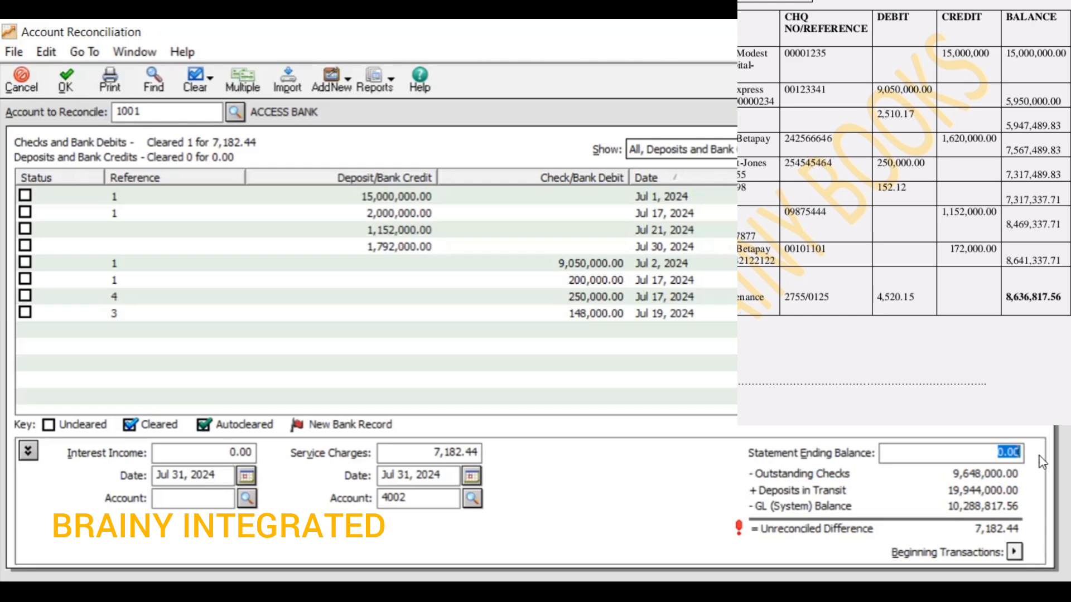
type("8,6")
type("3")
type("6,")
type("8")
type("17")
type(".5")
type("6")
key("Tab")
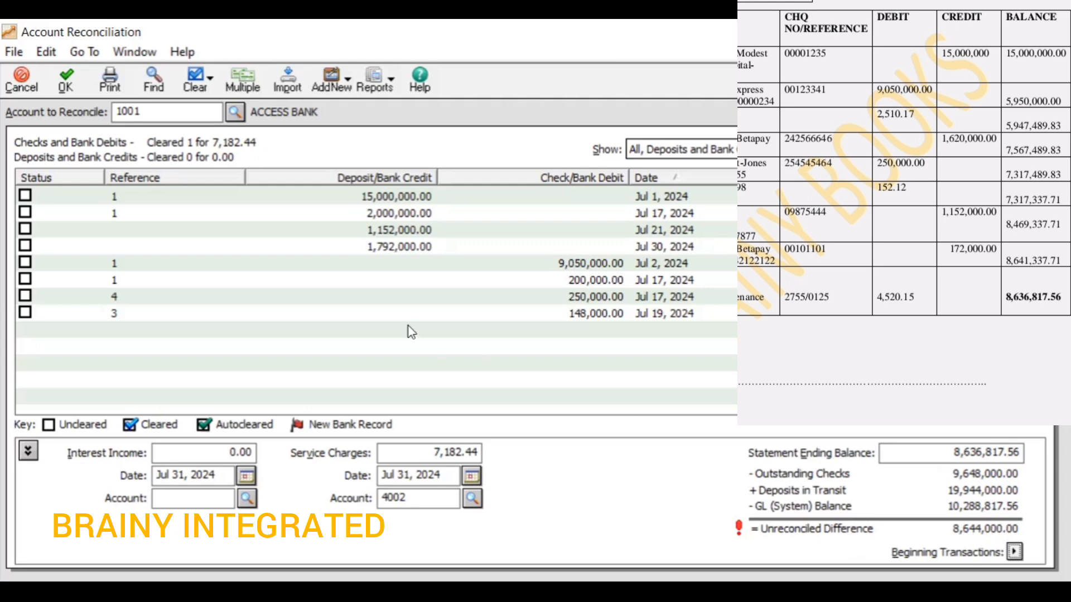
Mark the 15,000,000.00, 1,152,000.00 and 1,792,000.00 deposits as cleared
left_click(25, 196)
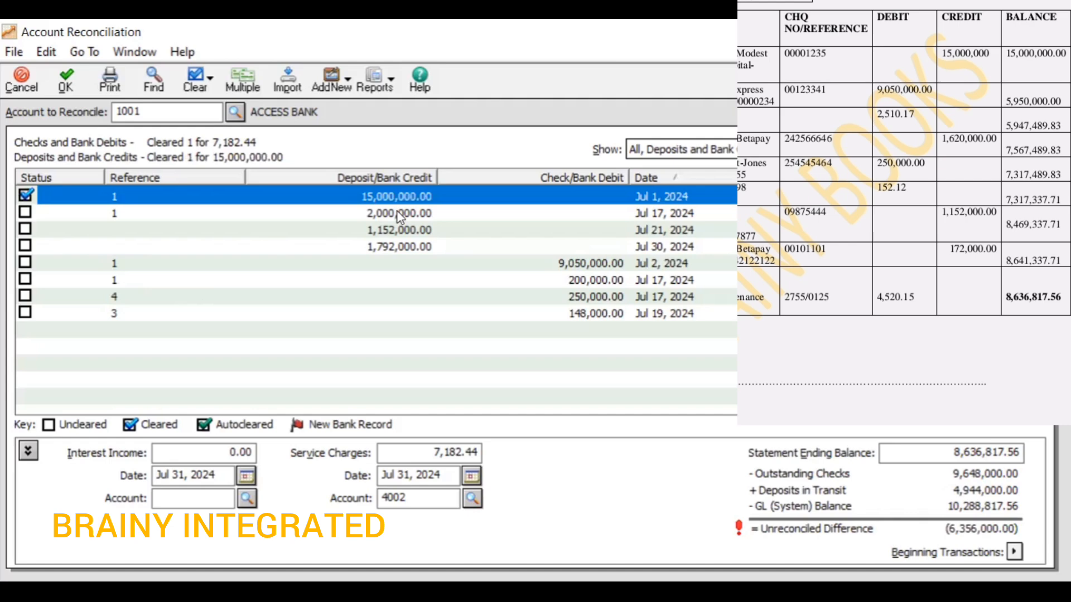
left_click(25, 229)
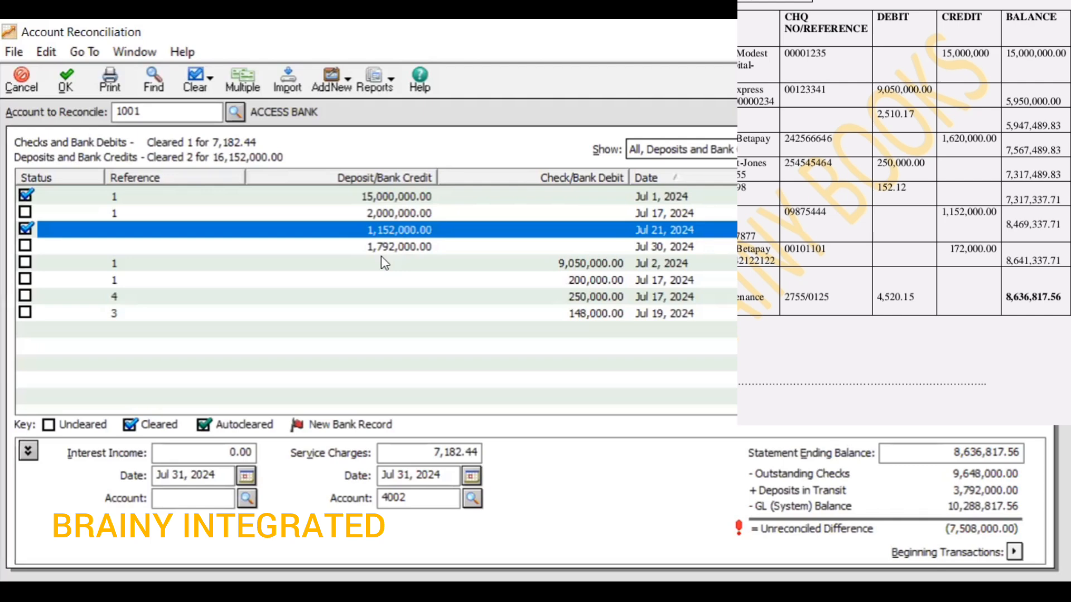
left_click(25, 246)
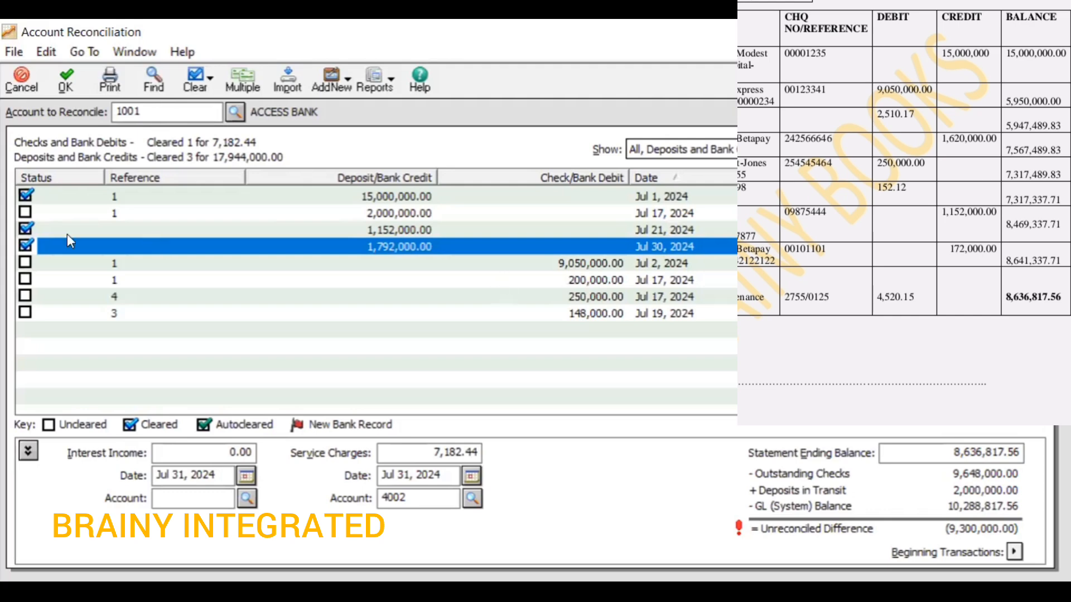
Mark the 9,050,000.00 and 250,000.00 bank debits as cleared, leave the 200,000.00 rent payment uncleared, and accept the reconciliation
left_click(24, 262)
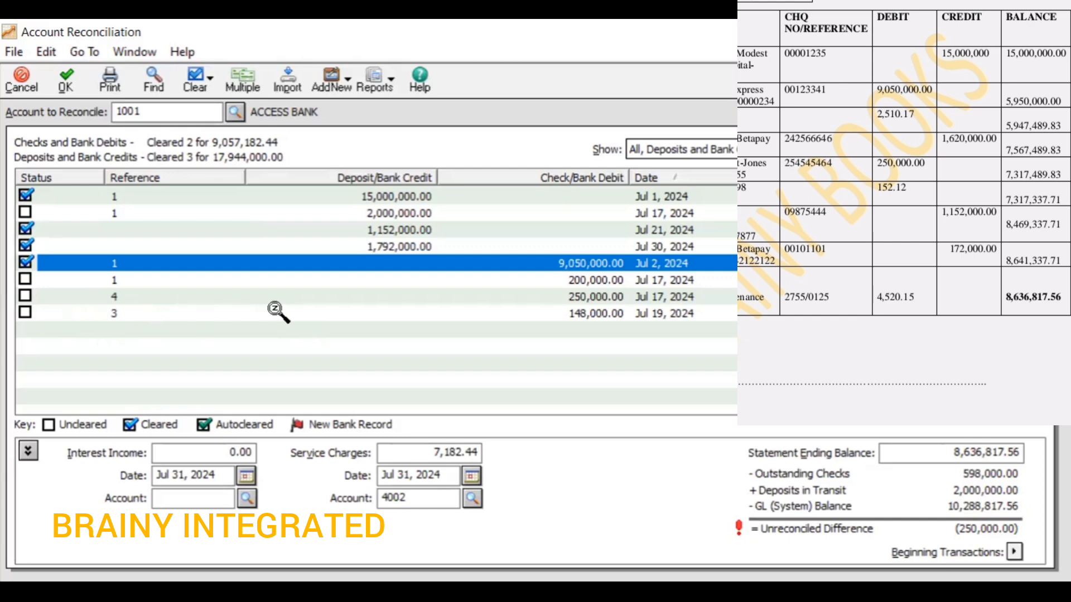
left_click(25, 280)
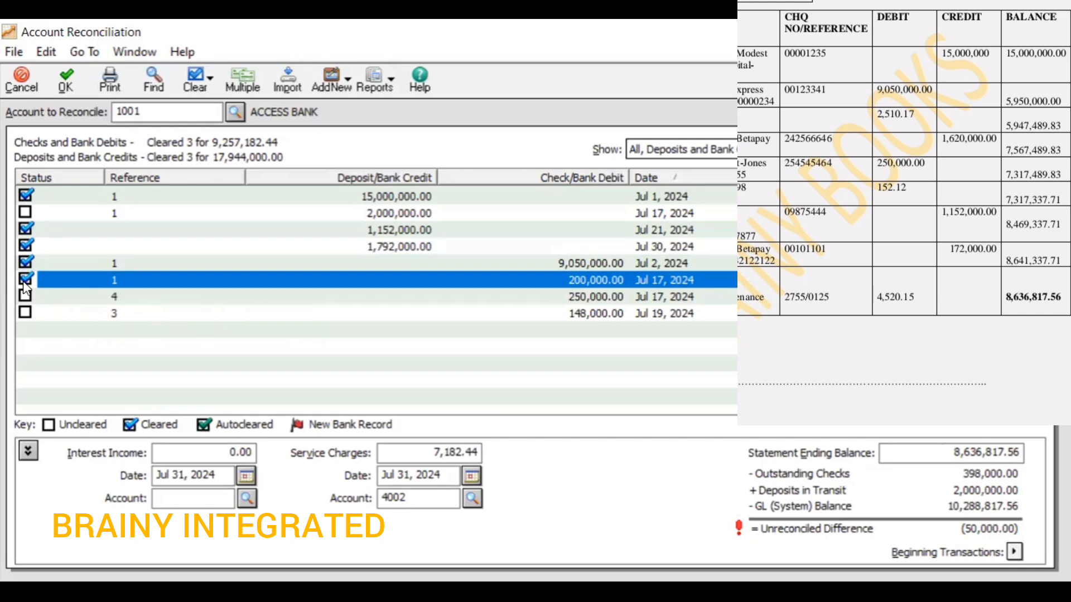
left_click(24, 281)
left_click(26, 296)
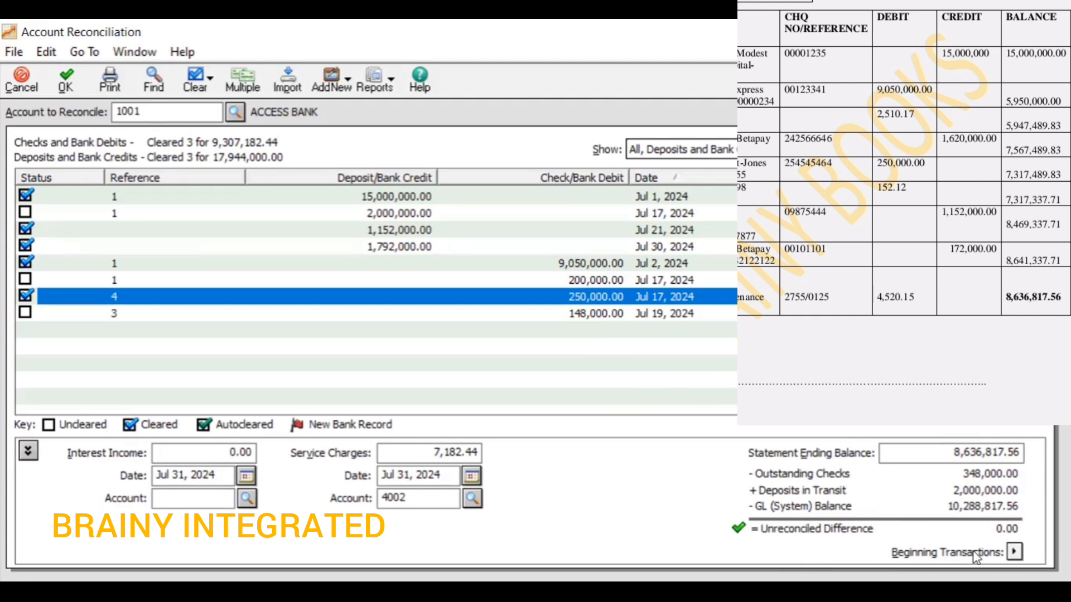
left_click(64, 89)
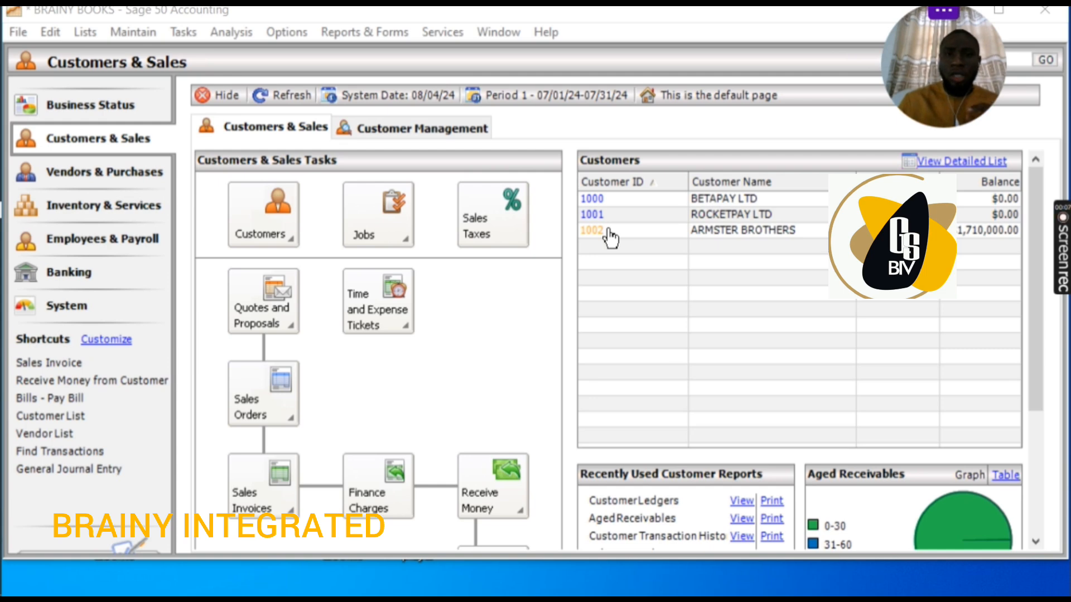
Display the Account Reconciliation report for ACCESS BANK and examine it through to the unreconciled difference and ending GL balance
left_click(338, 32)
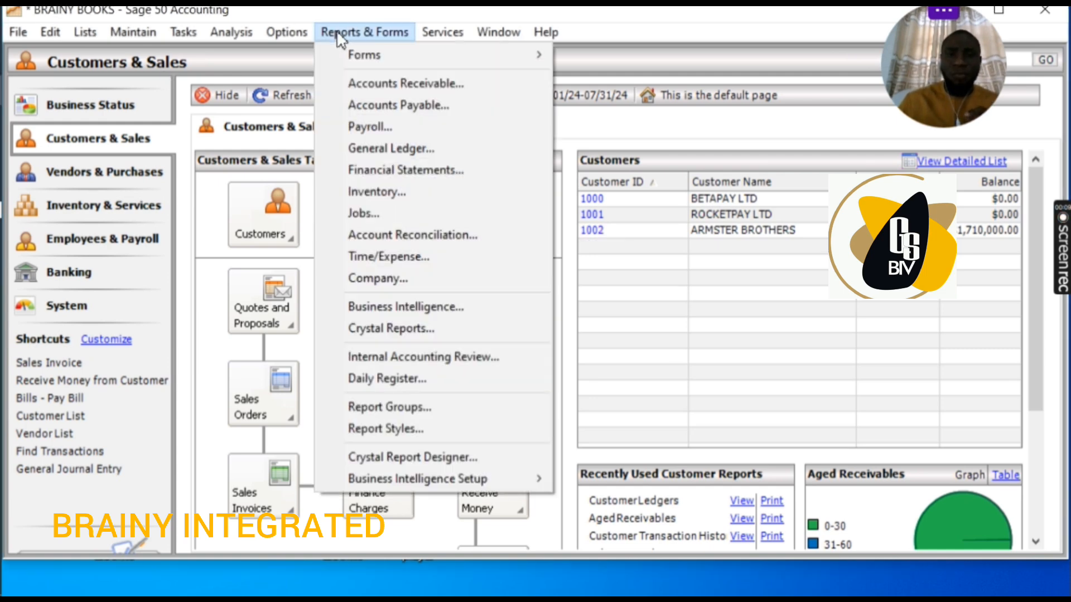
left_click(377, 237)
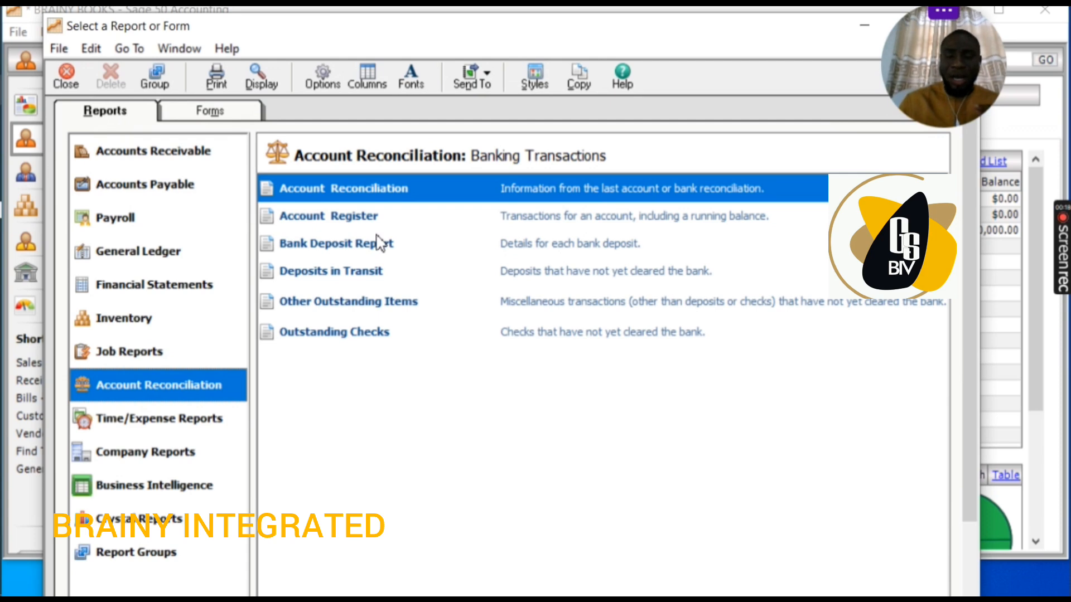
double_click(360, 198)
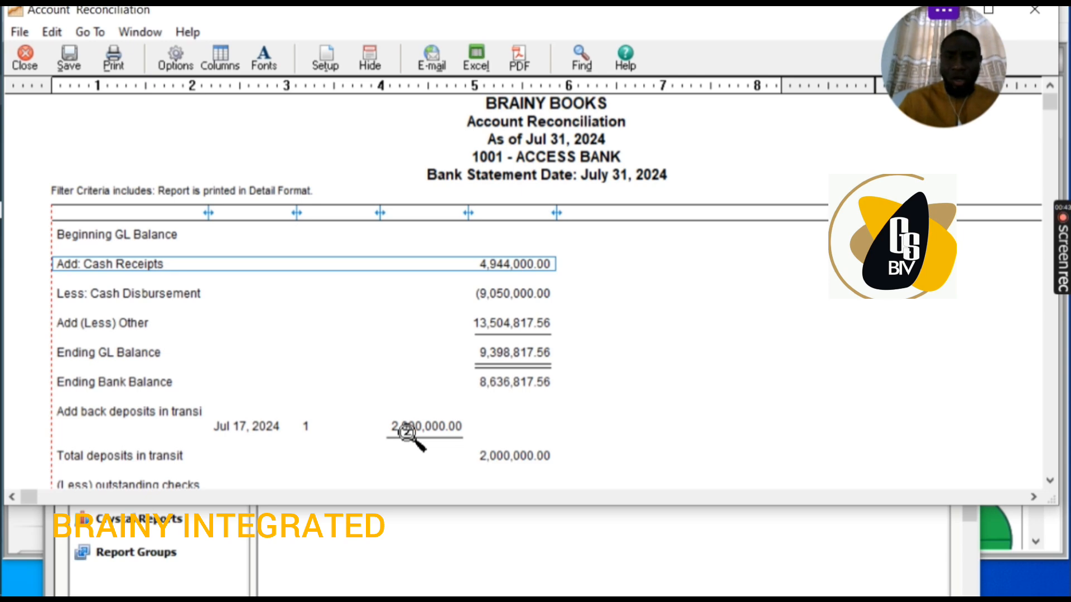
left_click(1052, 481)
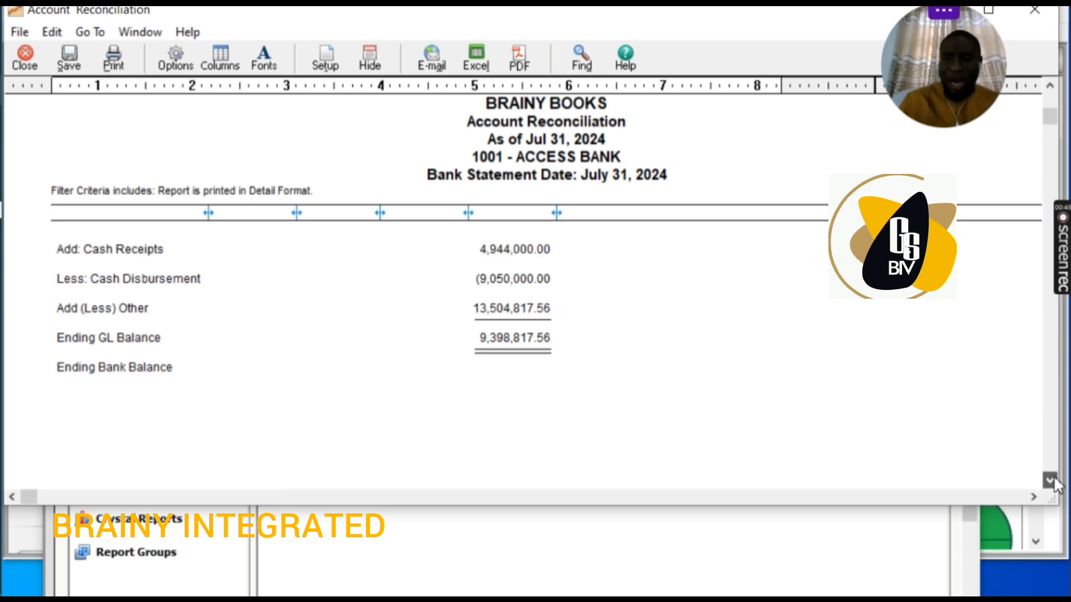
left_click(1052, 481)
left_click(1052, 481)
left_click(1052, 480)
left_click(1052, 481)
left_click(1052, 481)
left_click(1052, 481)
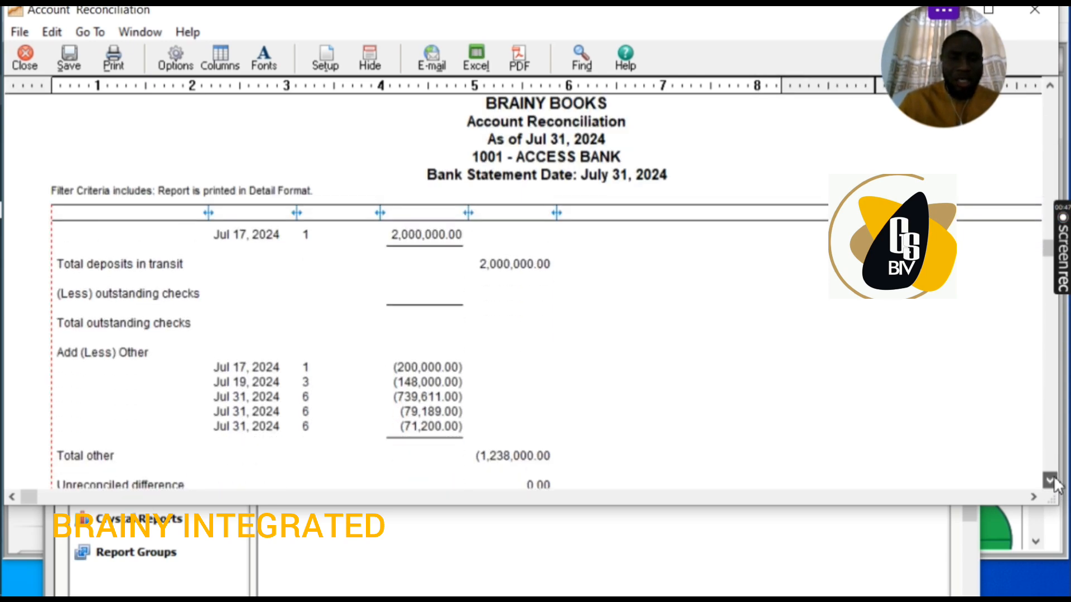
left_click_drag(1052, 480, 1053, 482)
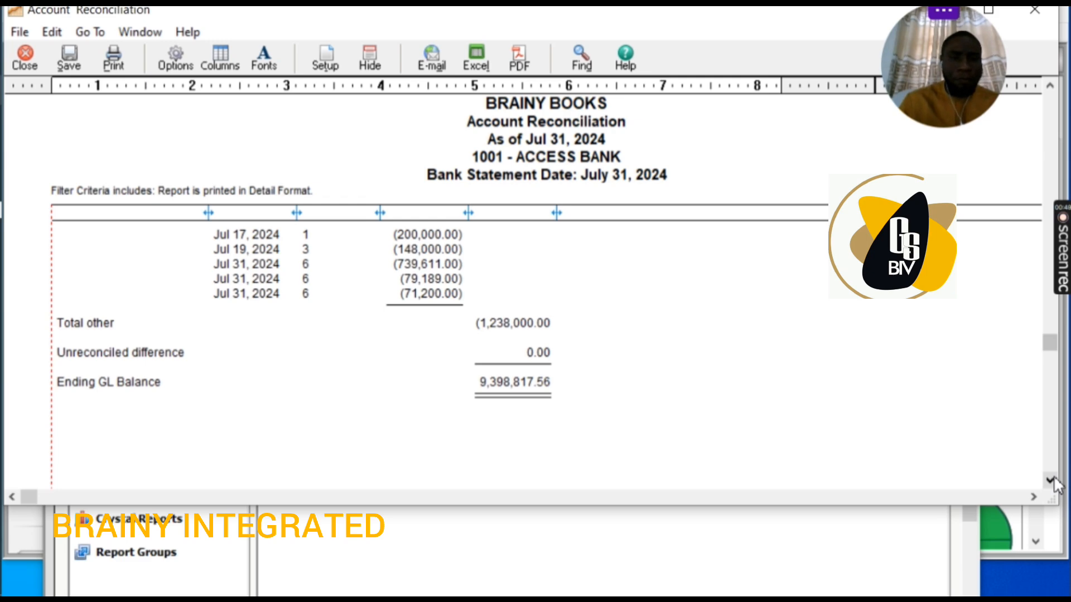